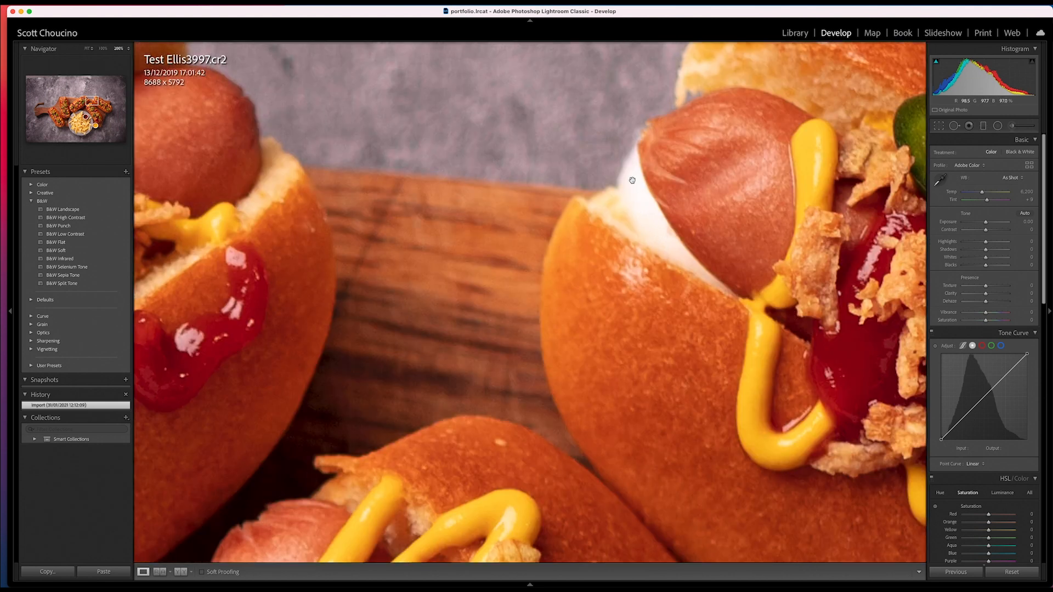
Examine the hot dogs' fine detail at high magnification across the photo and display its exposure and lens information.
click(639, 195)
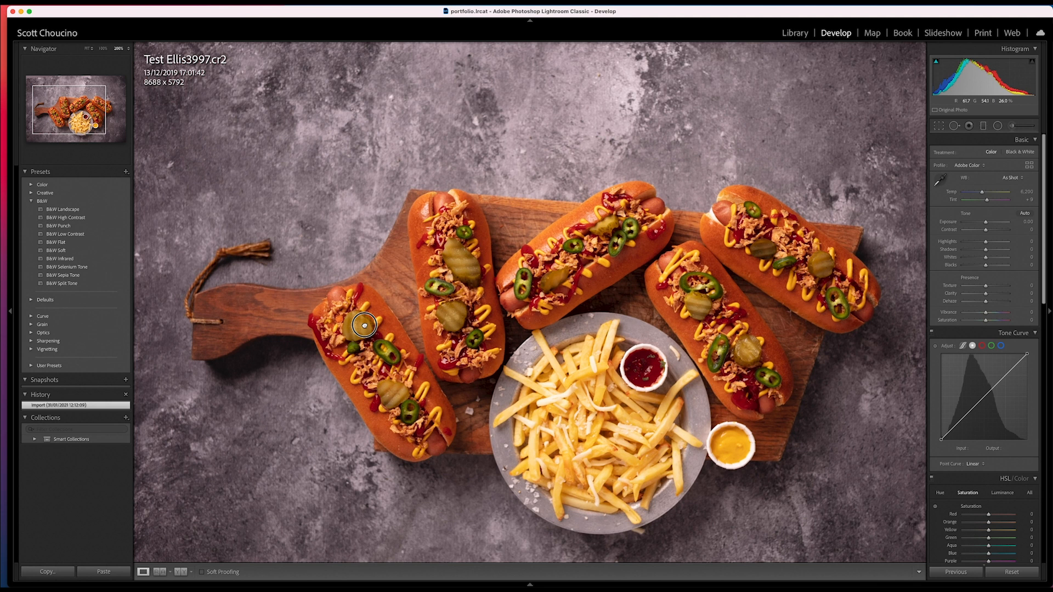
click(365, 323)
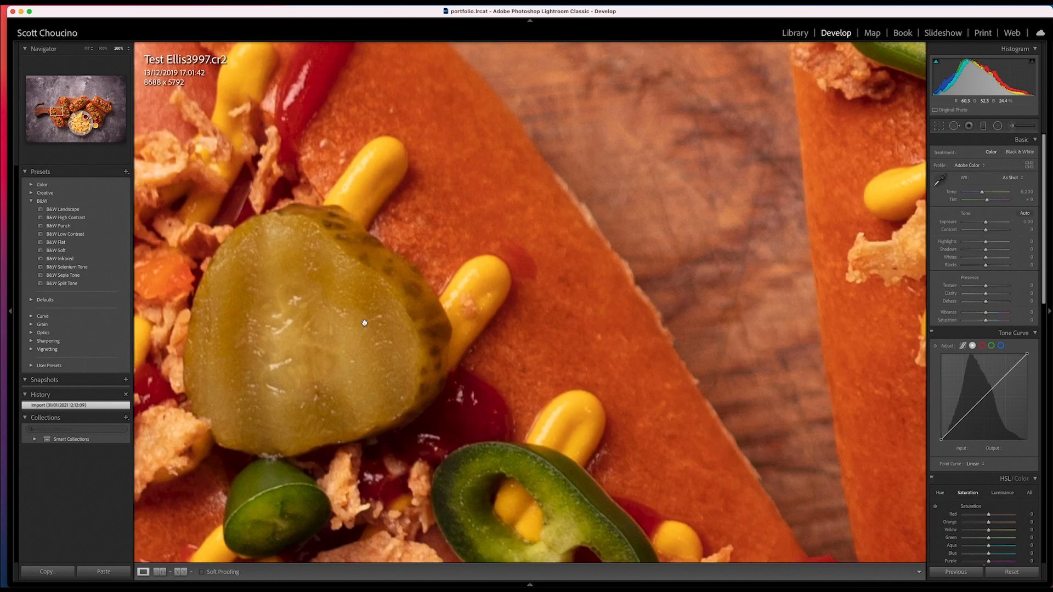
scroll(435, 348, down, 5)
scroll(435, 348, right, 5)
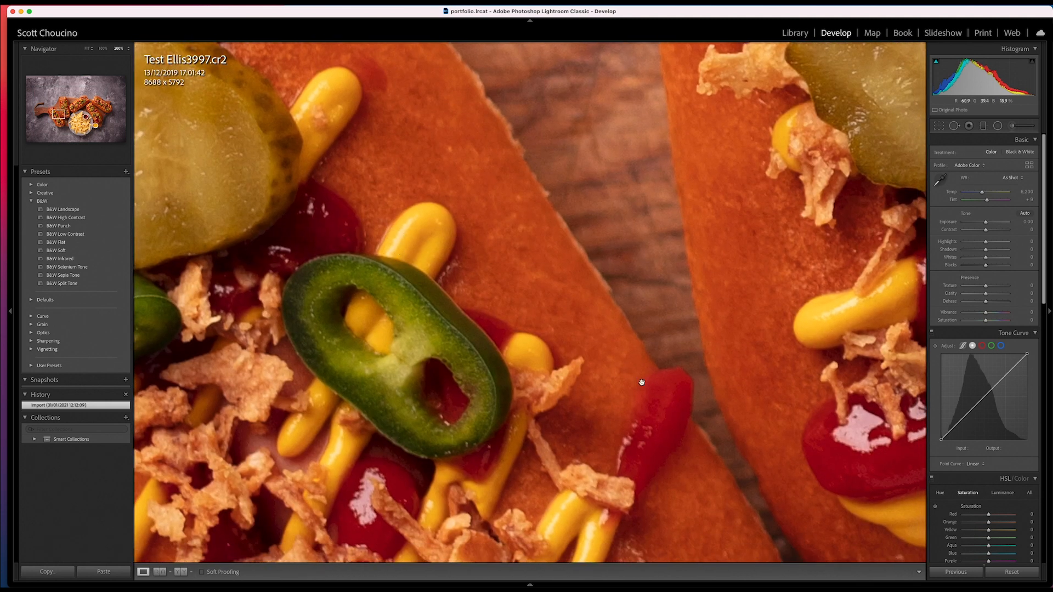
scroll(798, 356, up, 10)
scroll(798, 355, right, 8)
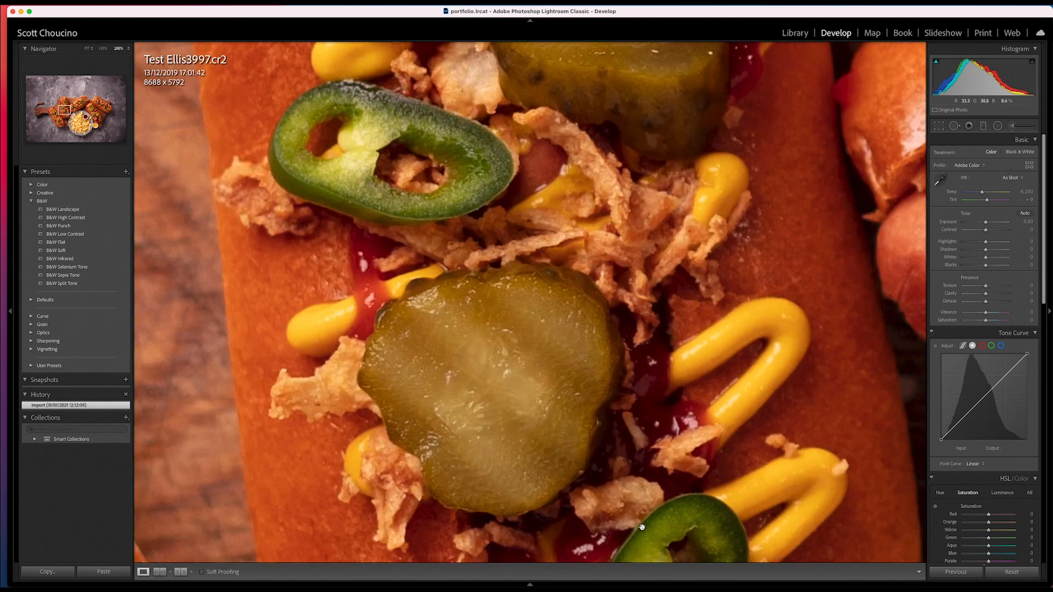
key(i)
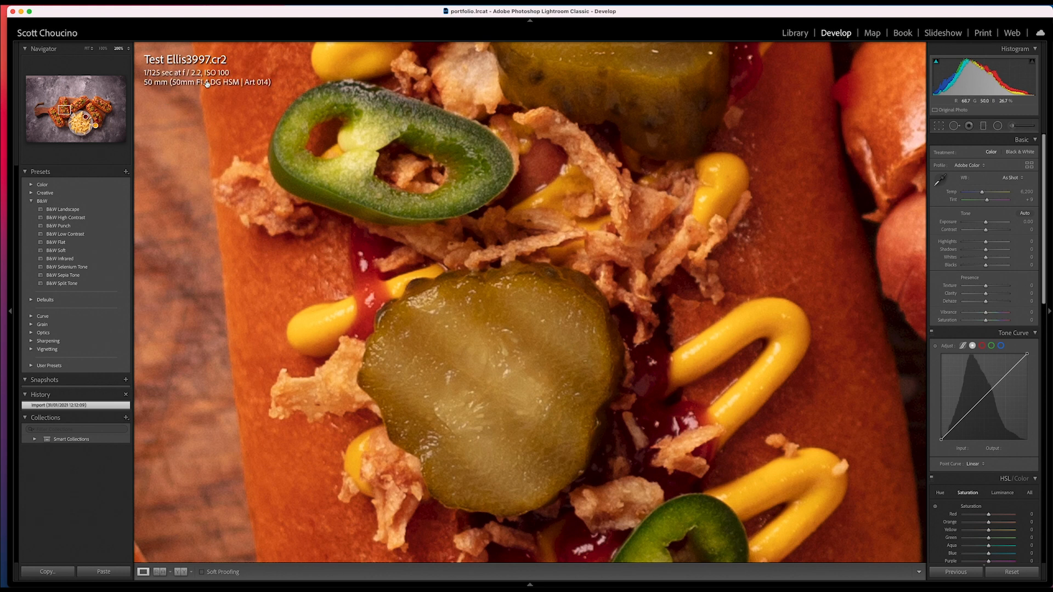
drag(644, 241, 331, 126)
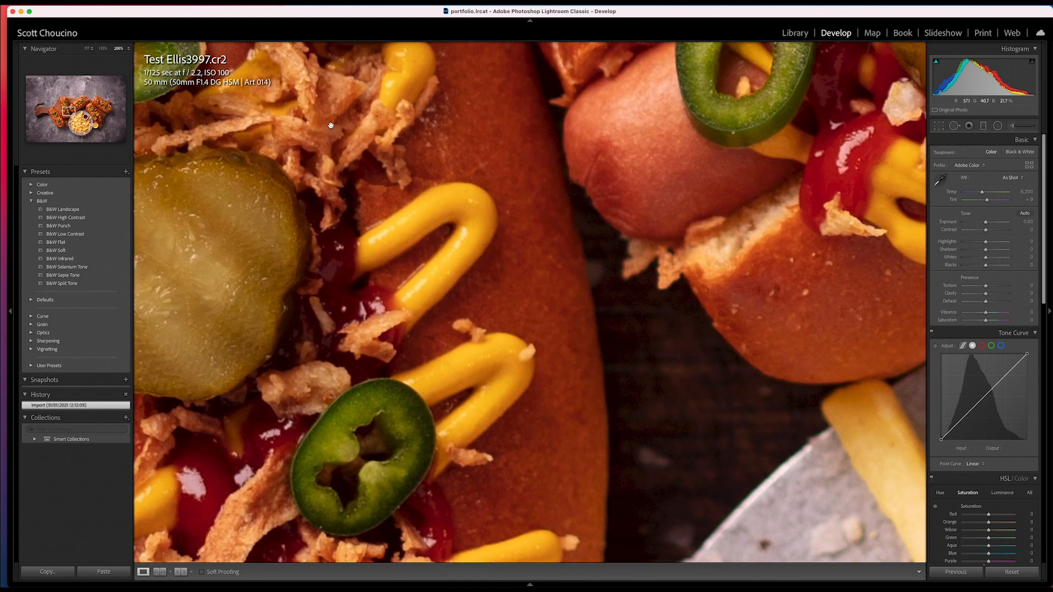
drag(743, 141, 531, 390)
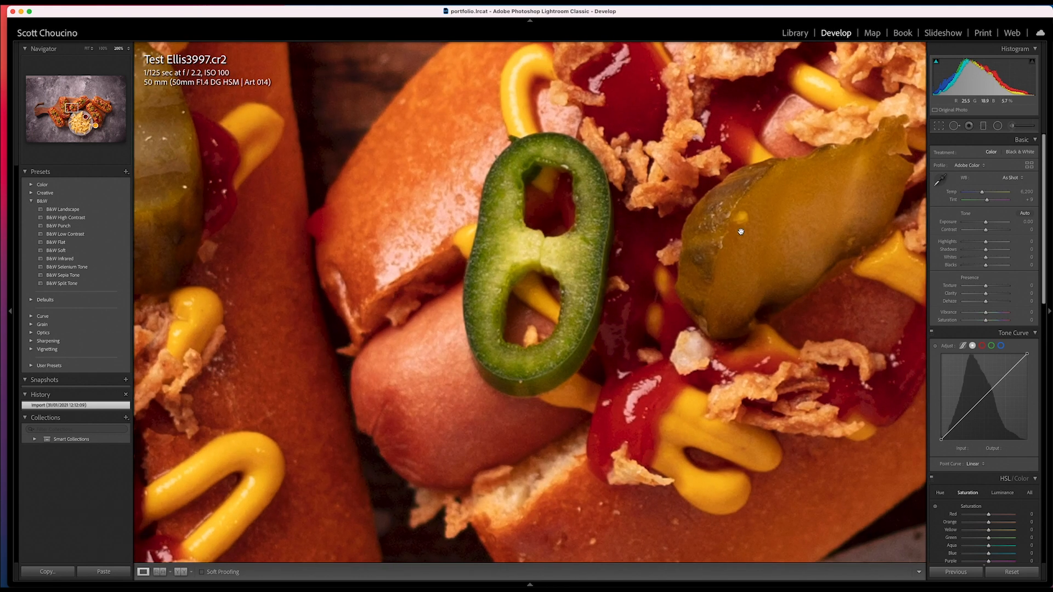
drag(740, 231, 485, 419)
click(548, 357)
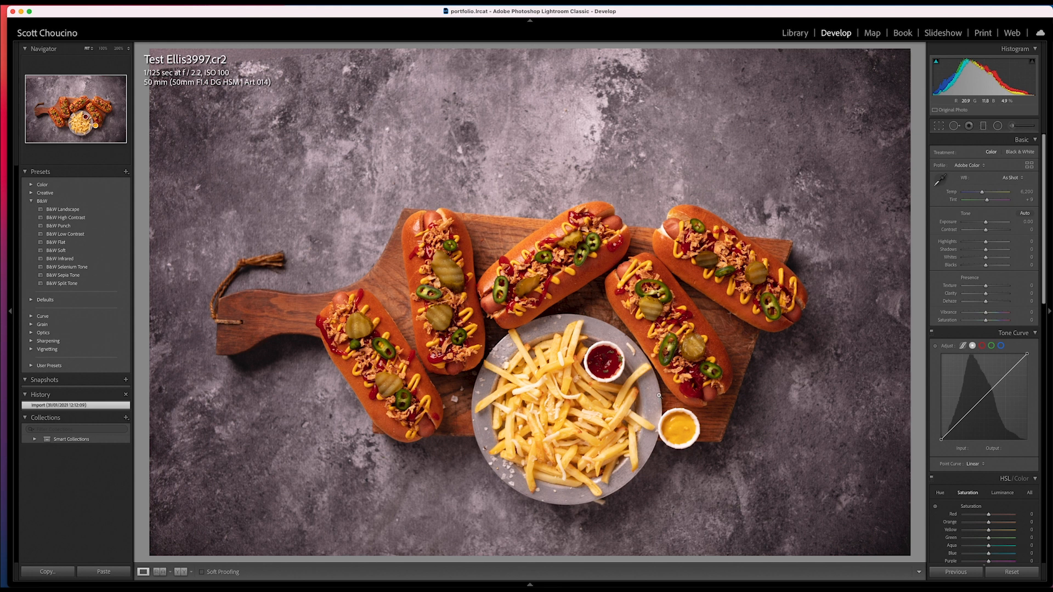
Rotate the photo clockwise to portrait and neutralize the white balance by sampling the grey background.
key(super+bracketright)
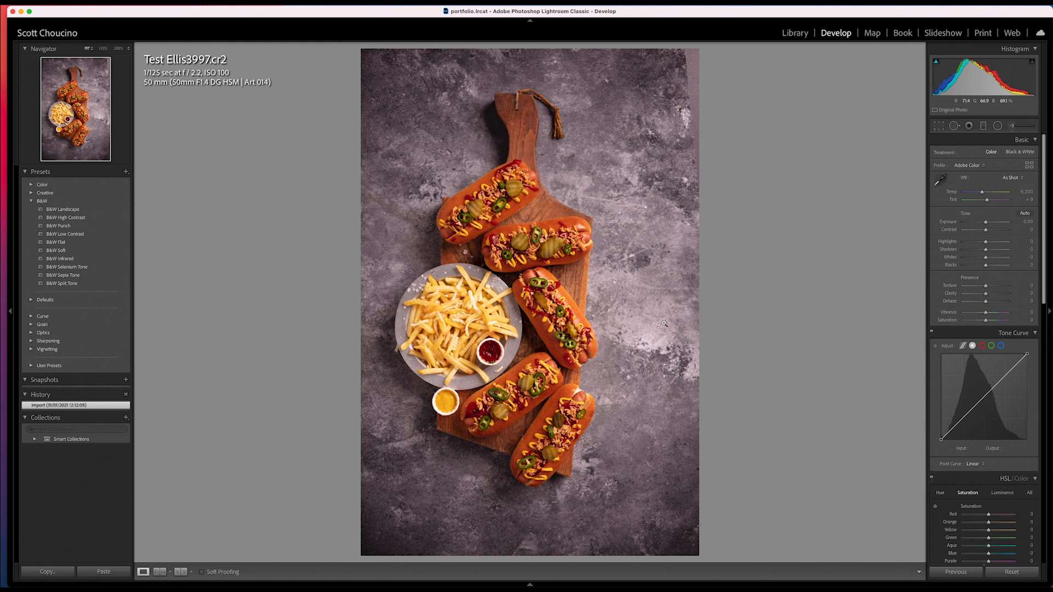
click(941, 183)
click(633, 329)
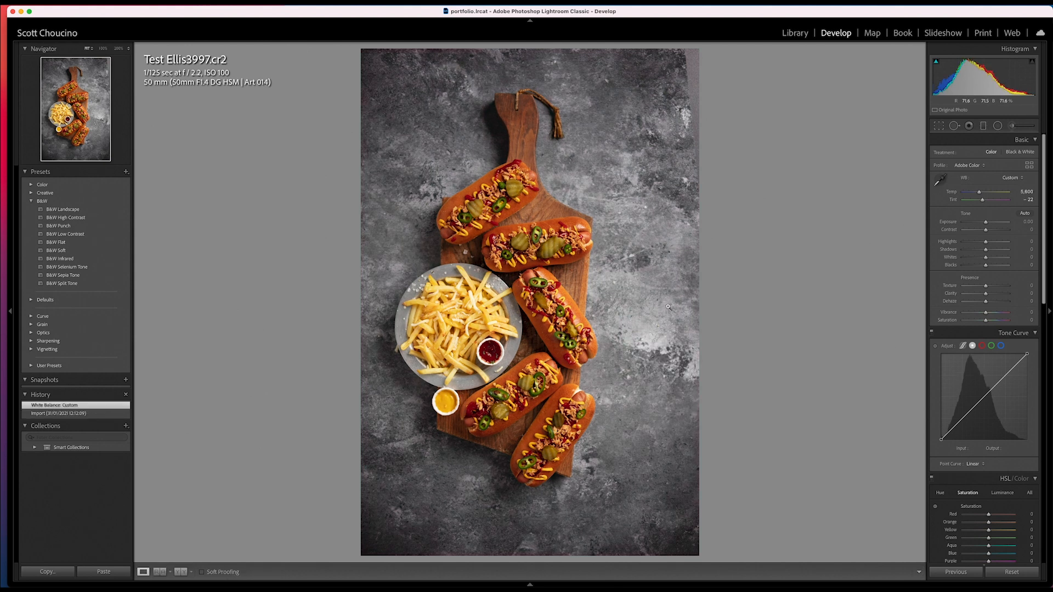
Resample the white balance from other background areas and warm it to a temperature of 6,789 and tint of -6.
click(942, 180)
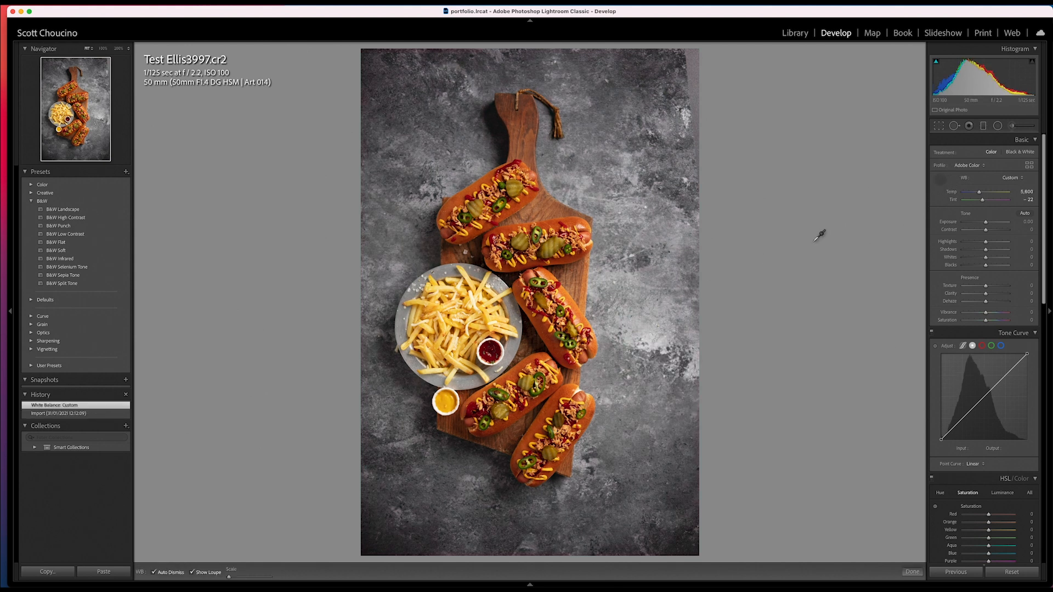
click(651, 251)
click(941, 180)
click(685, 118)
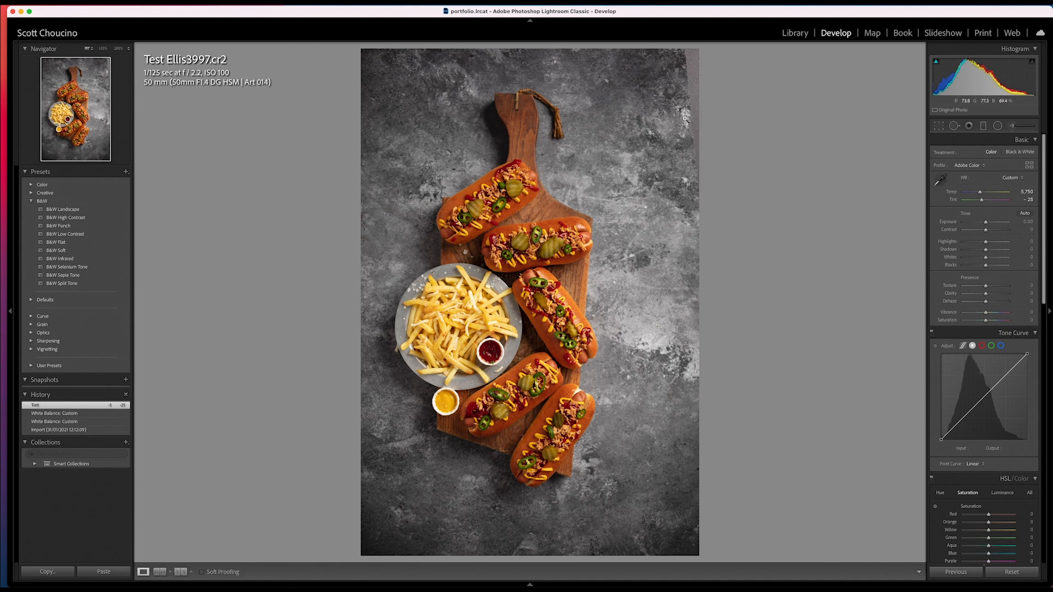
drag(980, 193, 986, 200)
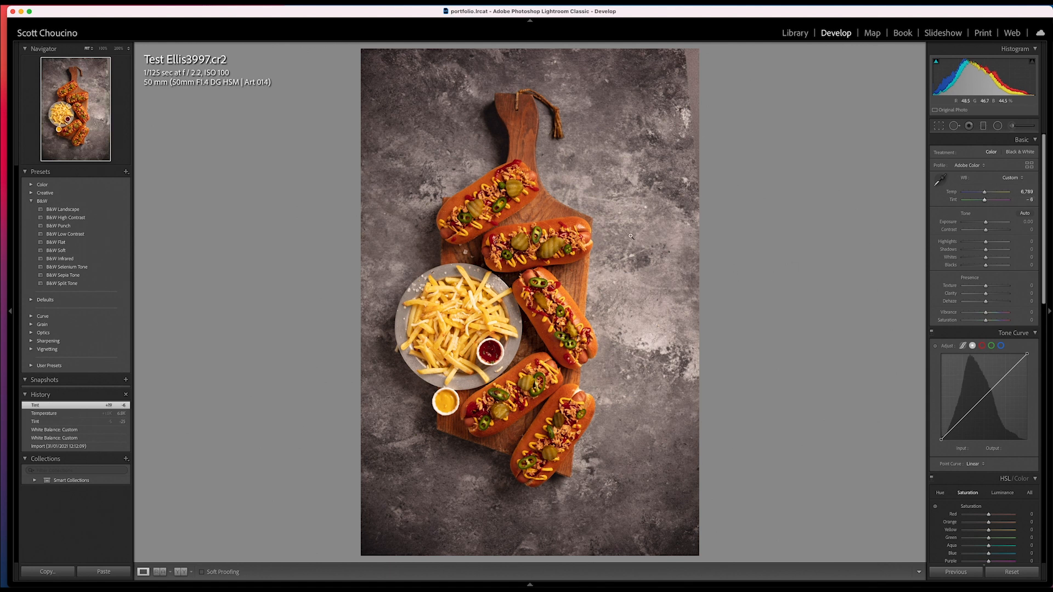
Crop the photo tighter around the serving board at the original aspect ratio, repositioning the food within the frame.
click(940, 126)
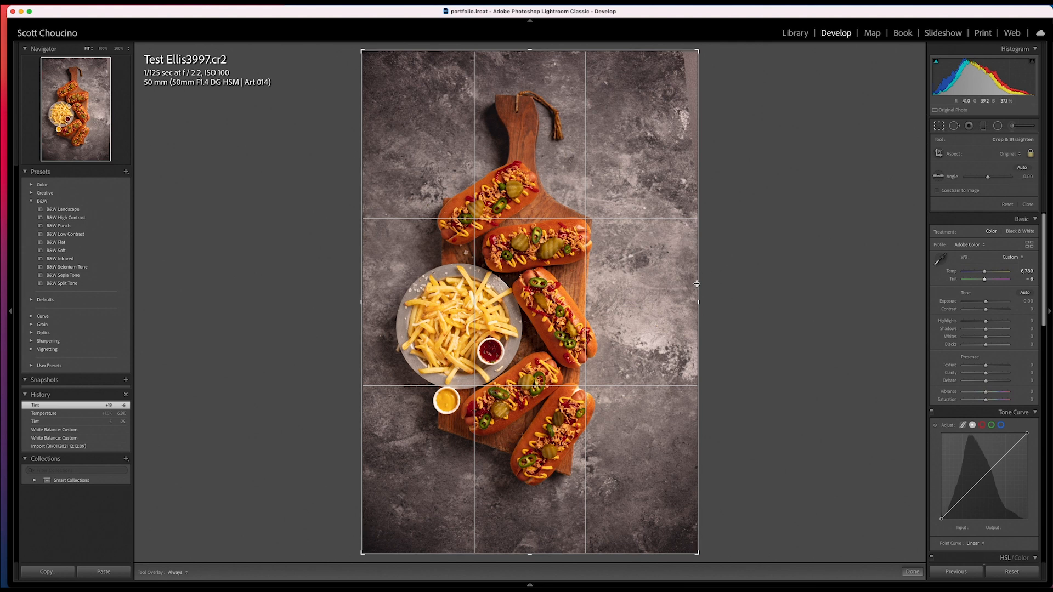
drag(696, 283, 664, 282)
drag(589, 296, 580, 312)
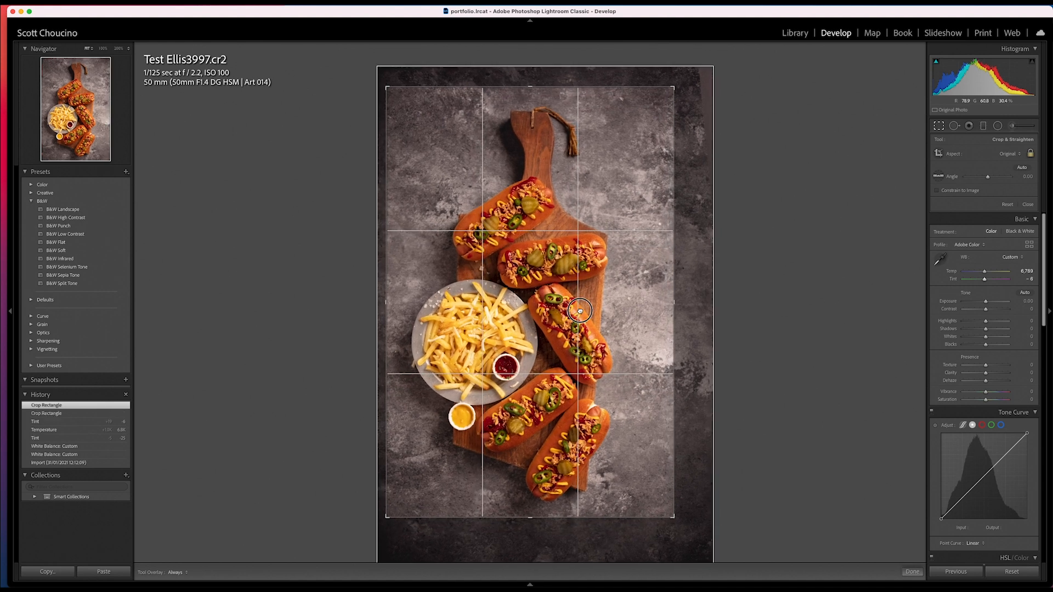
key(Return)
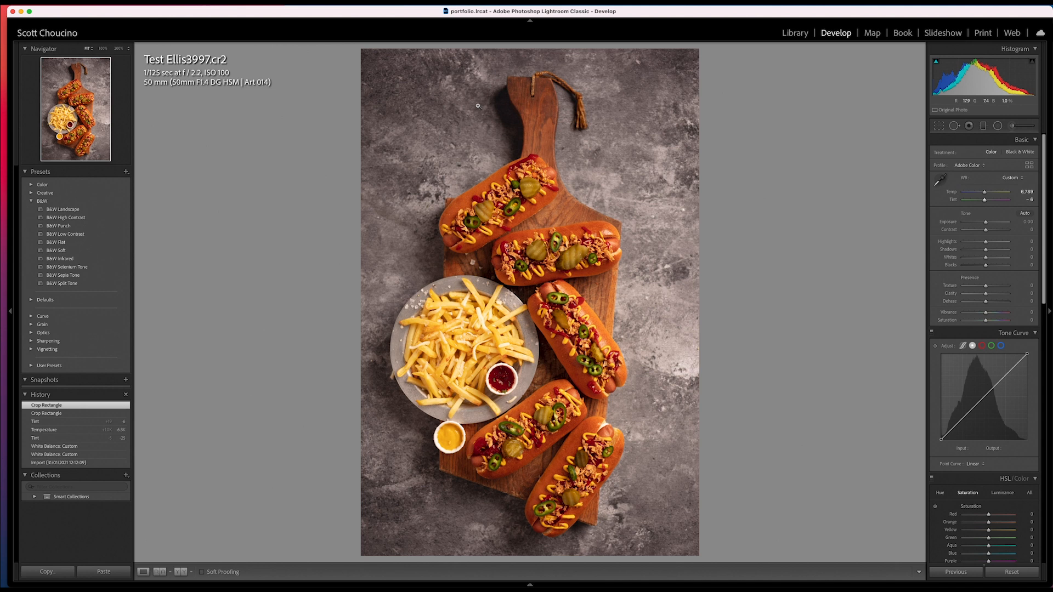
Check the board handle and uppermost hot dog up close, and cool the white balance temperature to 6,069.
click(507, 115)
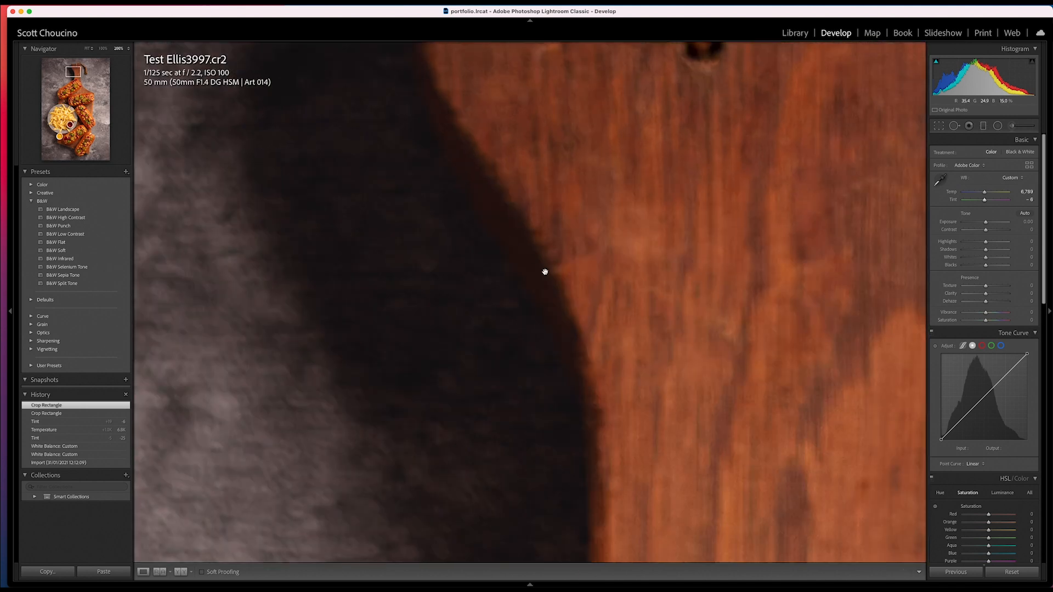
drag(664, 308, 665, 187)
drag(722, 435, 677, 51)
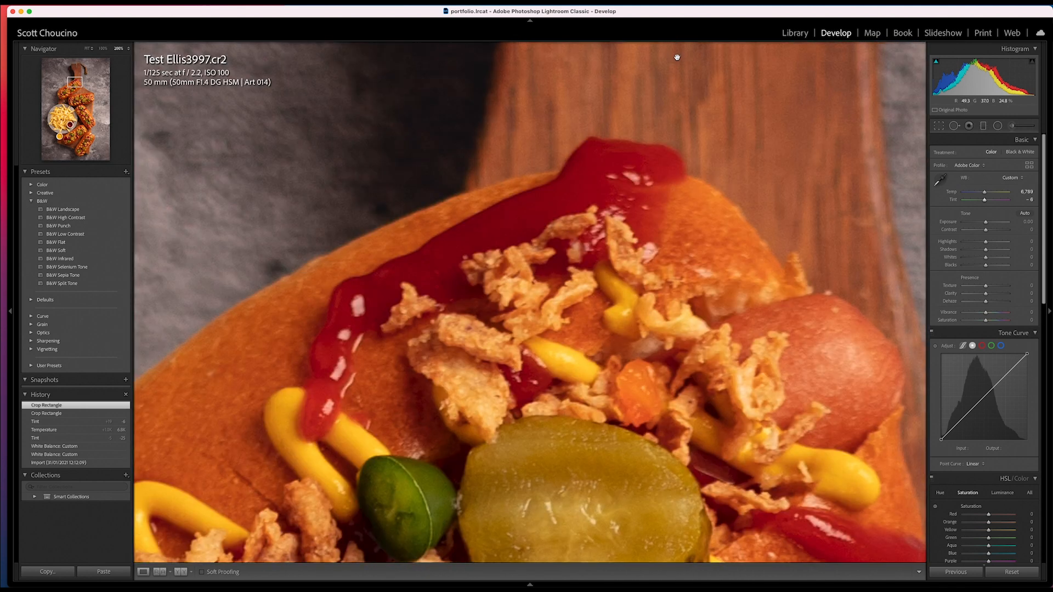
drag(603, 356, 636, 250)
click(636, 251)
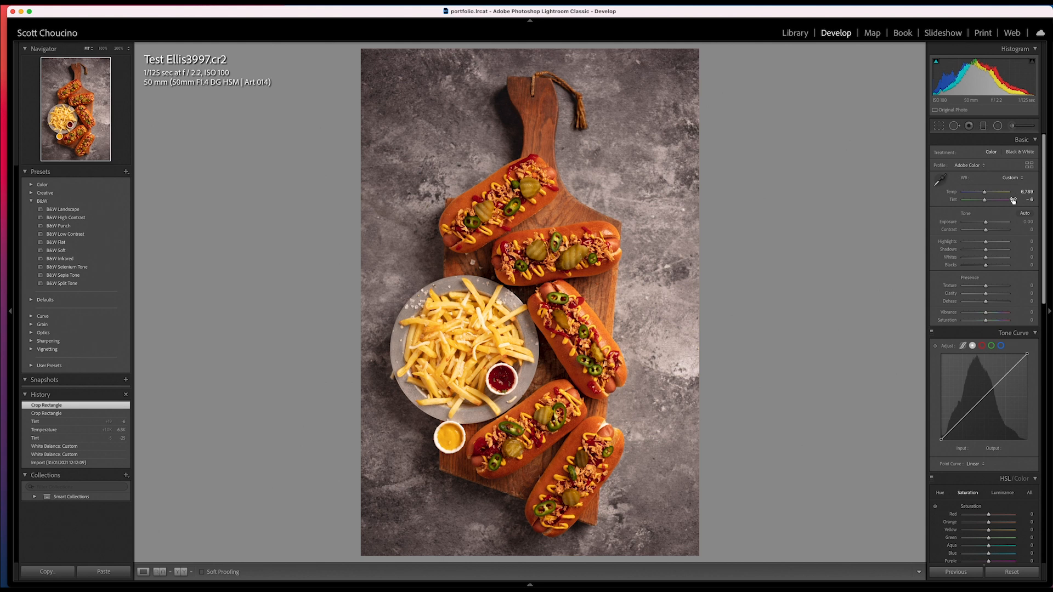
drag(985, 193, 982, 191)
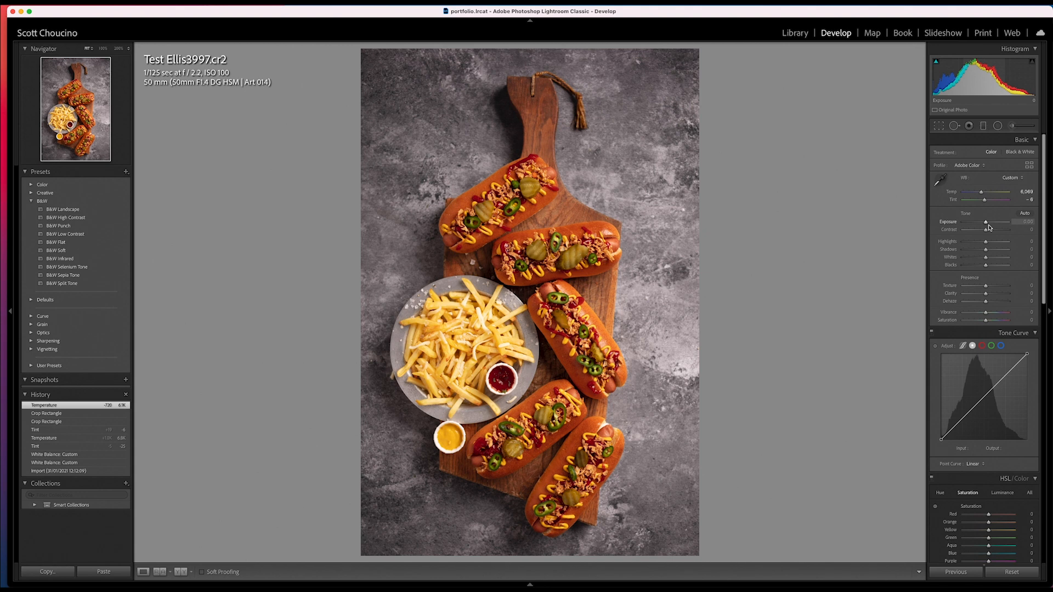
Try the contrast at -100 and +58, resetting it to 0 after each trial.
drag(524, 203, 901, 306)
drag(986, 229, 940, 231)
double_click(949, 231)
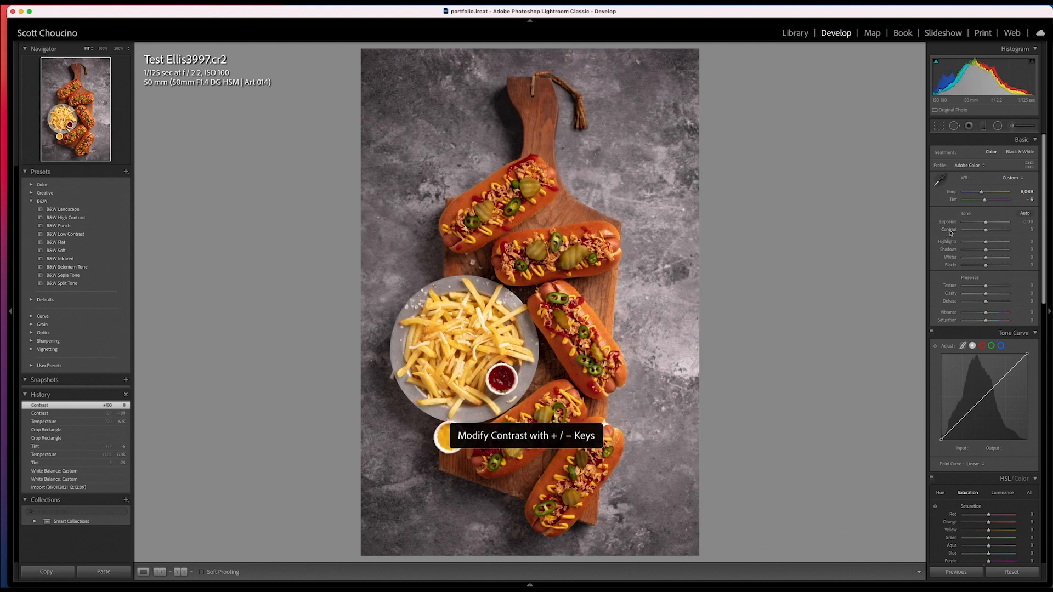
key(plus)
key(plus)
key(plus)
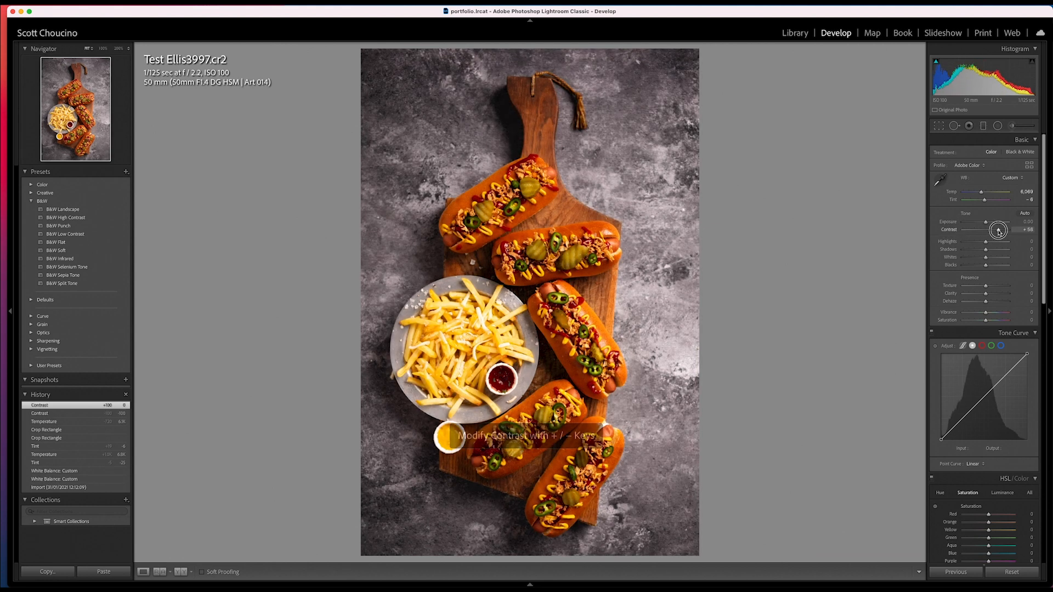
double_click(958, 230)
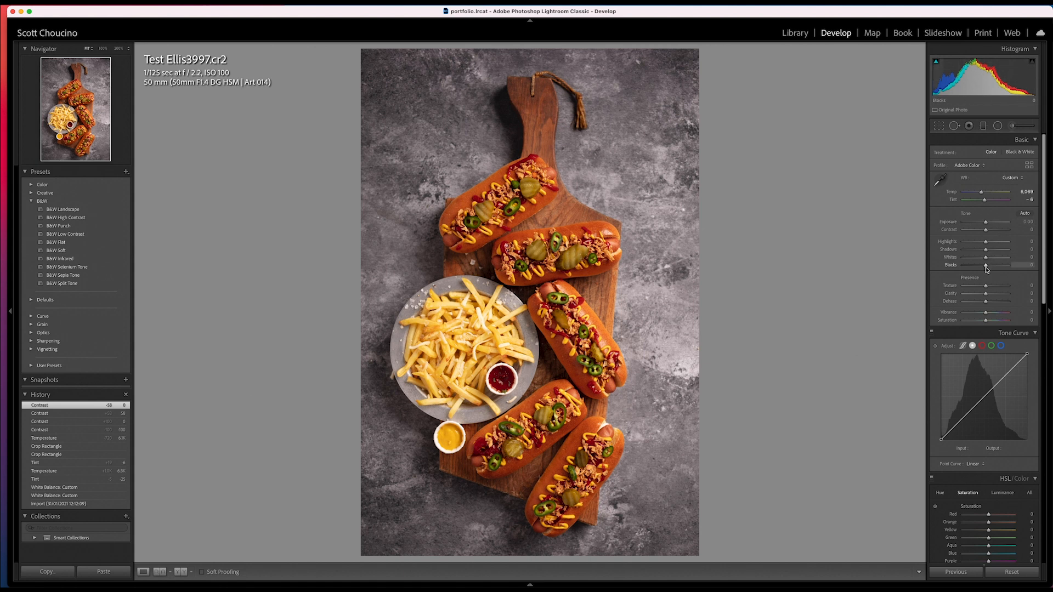
Lower the blacks to -17 using the clipping preview and raise the shadows to +75.
key(alt)
mouse_move(987, 269)
mouse_down()
mouse_move(959, 270)
mouse_move(983, 268)
mouse_up()
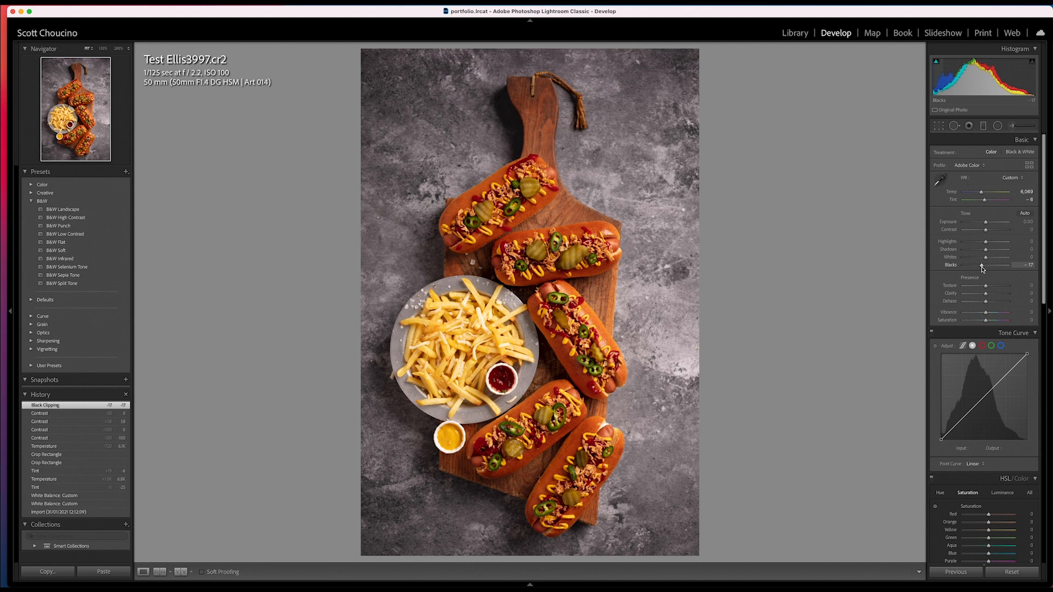
drag(986, 251, 1004, 254)
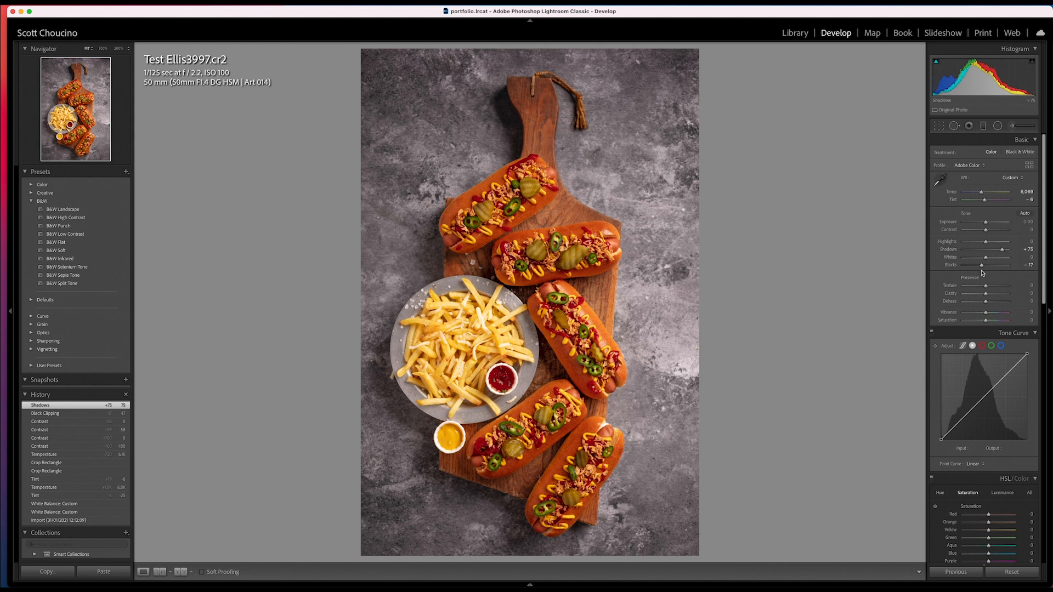
Raise the whites to +42 and reduce the highlights to -30 while checking the fries up close.
drag(986, 257, 995, 259)
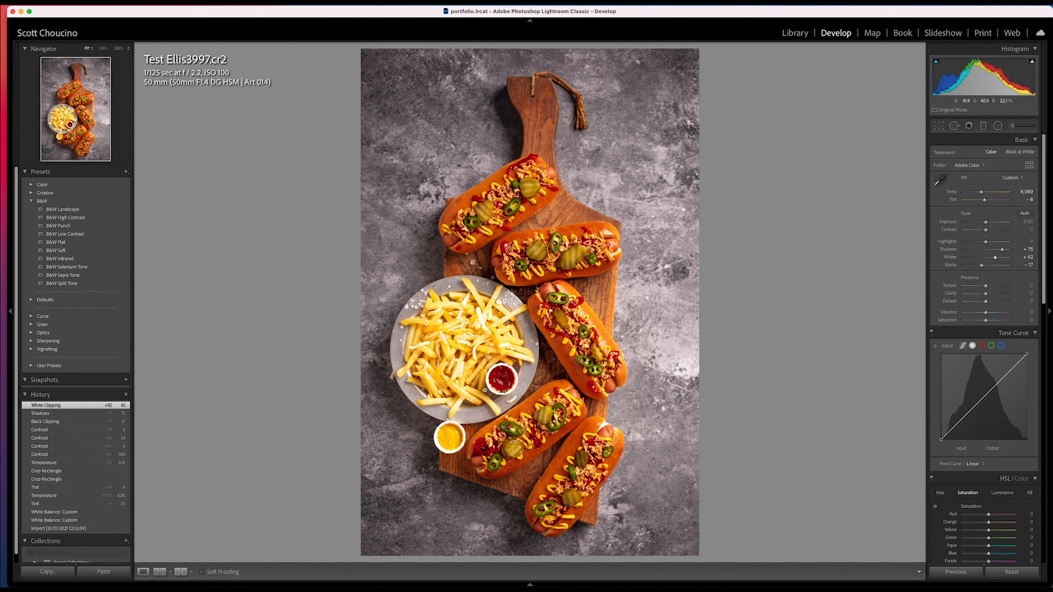
click(509, 365)
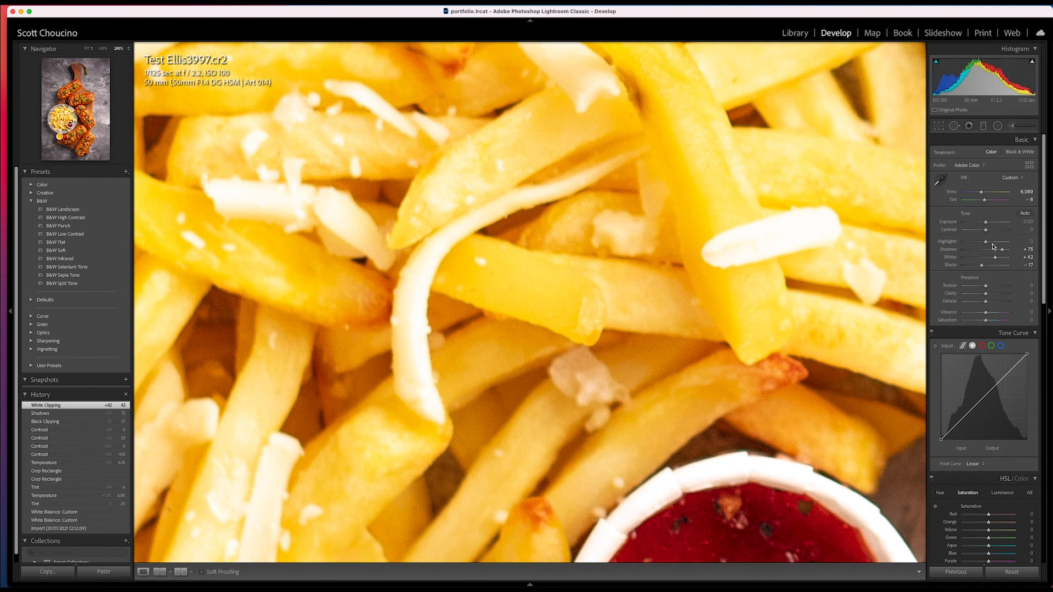
drag(982, 242, 979, 242)
click(737, 215)
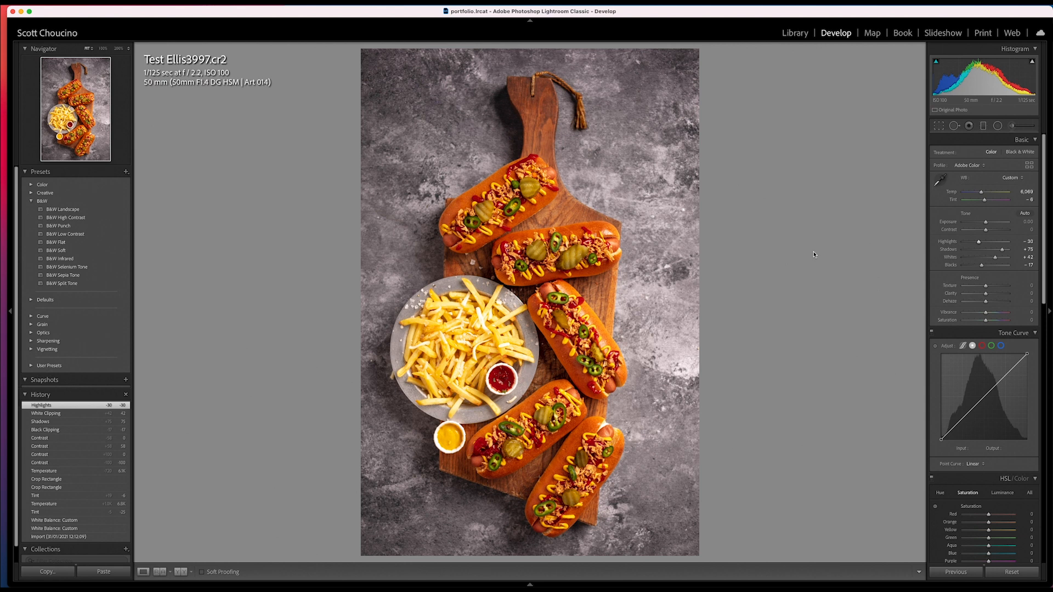
Compare the edited photo with its unedited version by switching the before view on and off.
key(backslash)
key(backslash)
key(backslash)
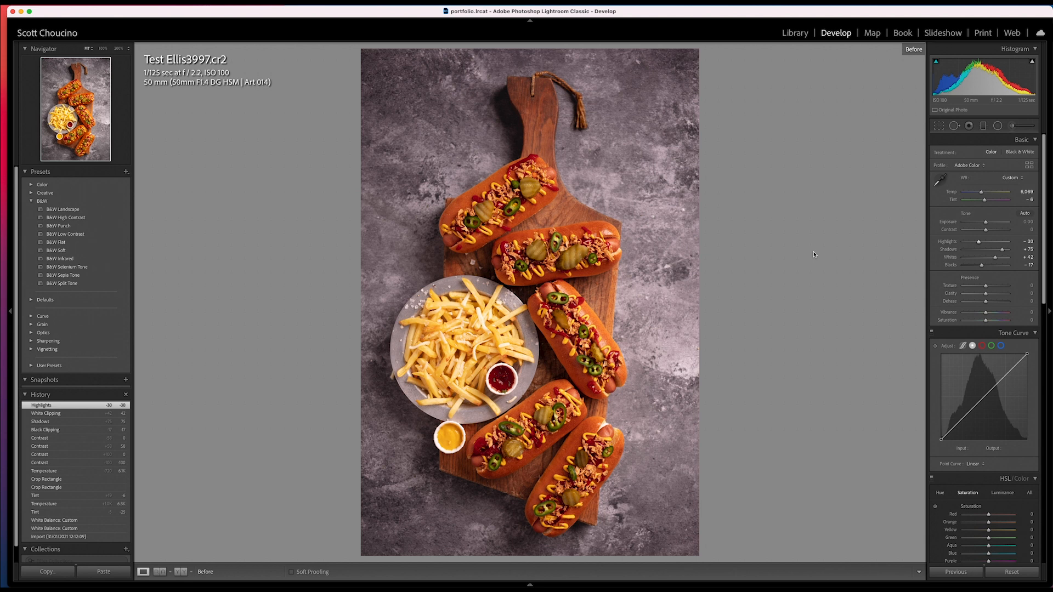
key(backslash)
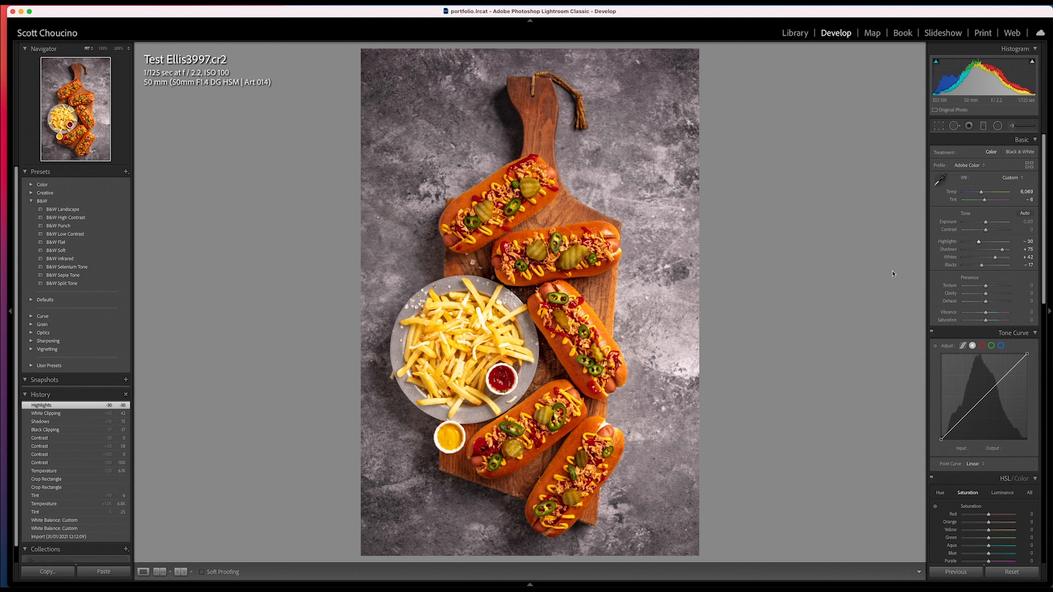
Inspect the second hot dog's toppings and raise the photo's texture to +67.
click(554, 231)
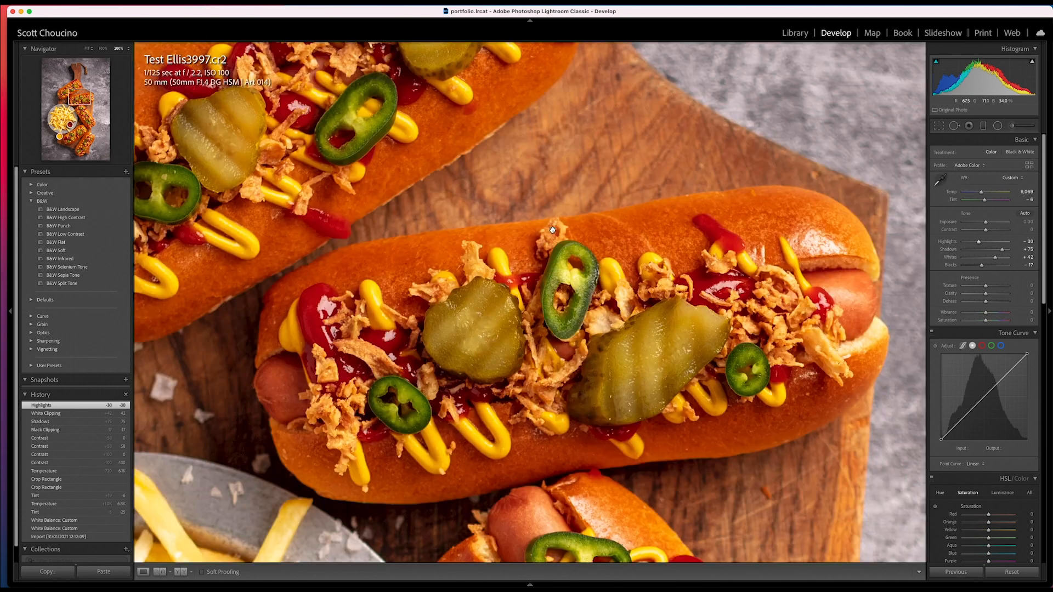
drag(555, 243, 648, 153)
click(648, 152)
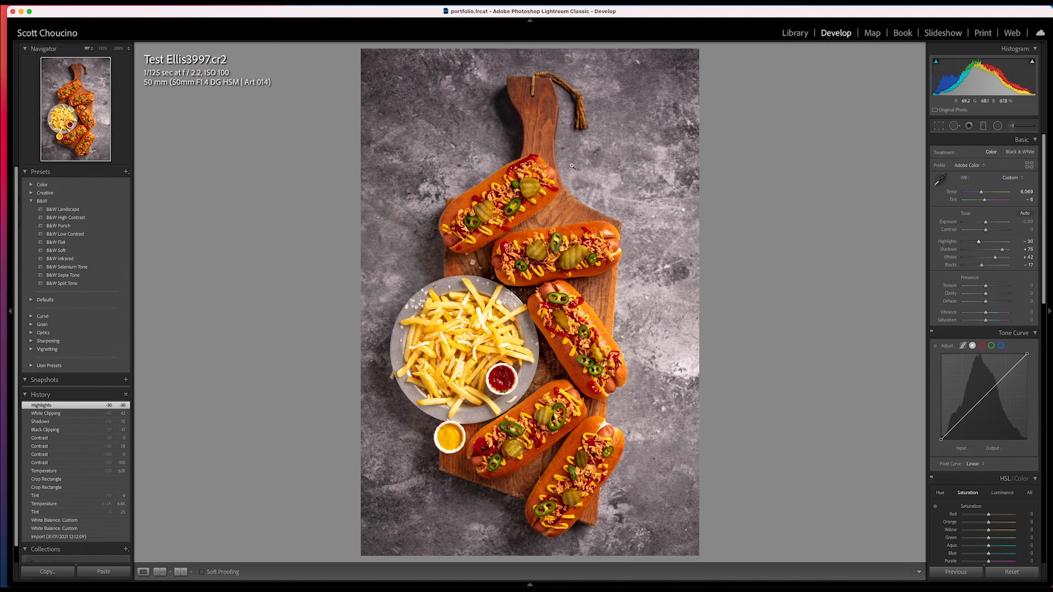
drag(985, 286, 999, 287)
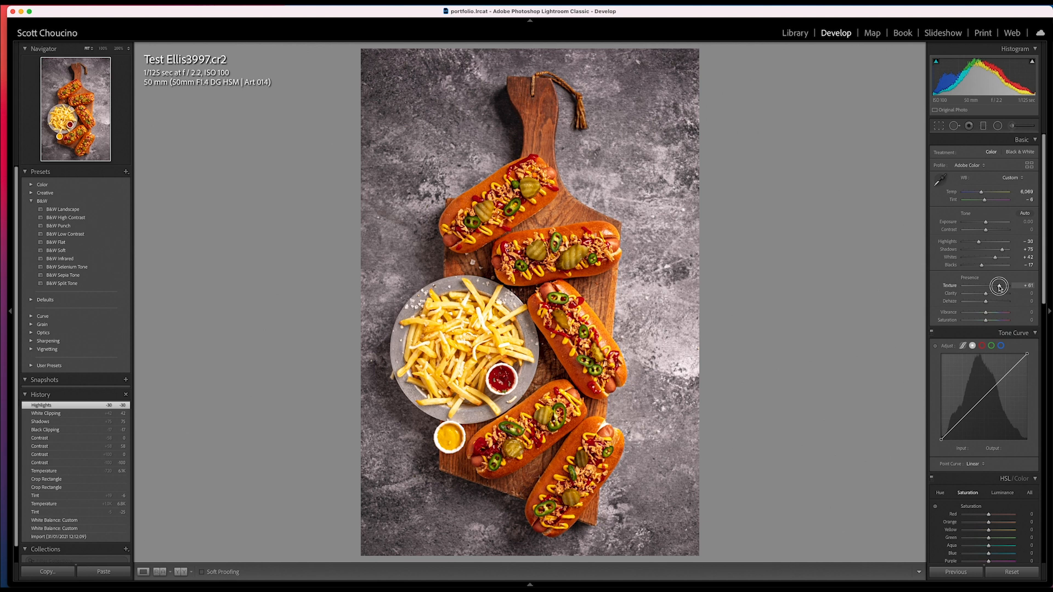
drag(999, 286, 1001, 287)
Inspect the second hot dog's toppings up close and raise the photo's clarity to +33 after trying +47.
click(591, 238)
drag(510, 284, 620, 225)
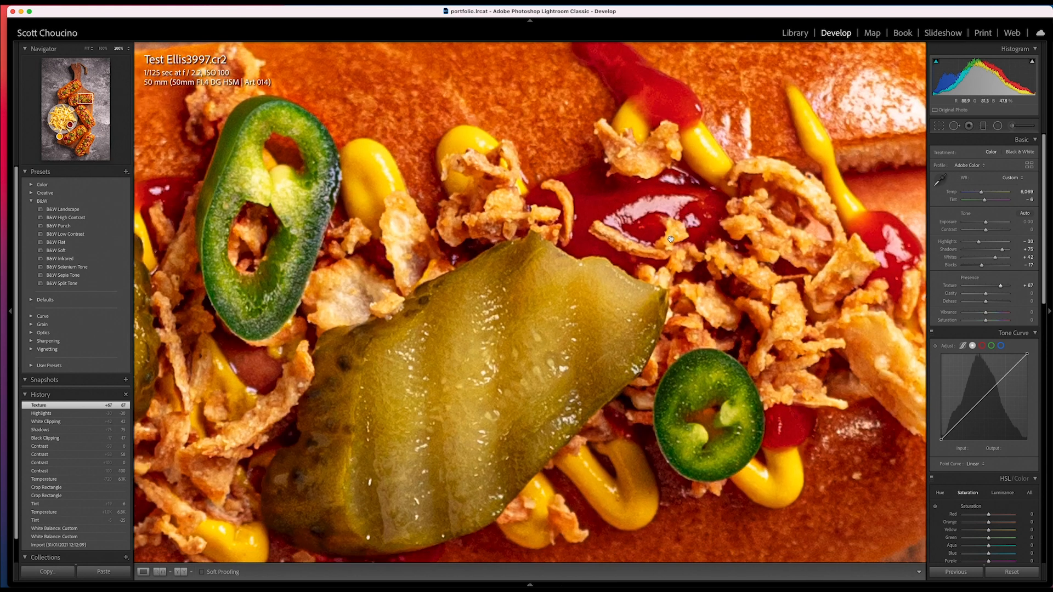
click(997, 295)
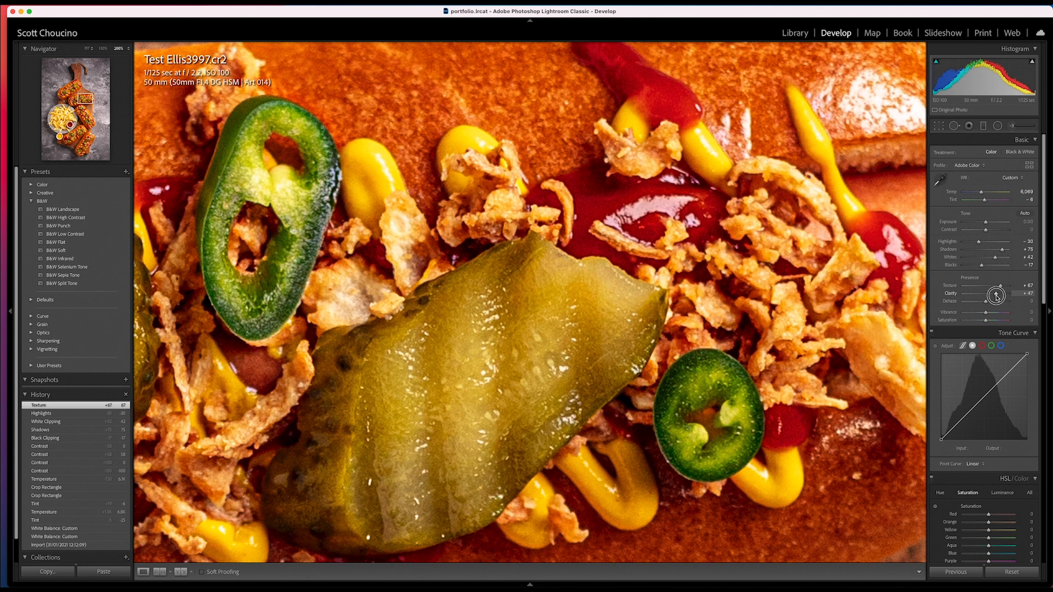
double_click(955, 296)
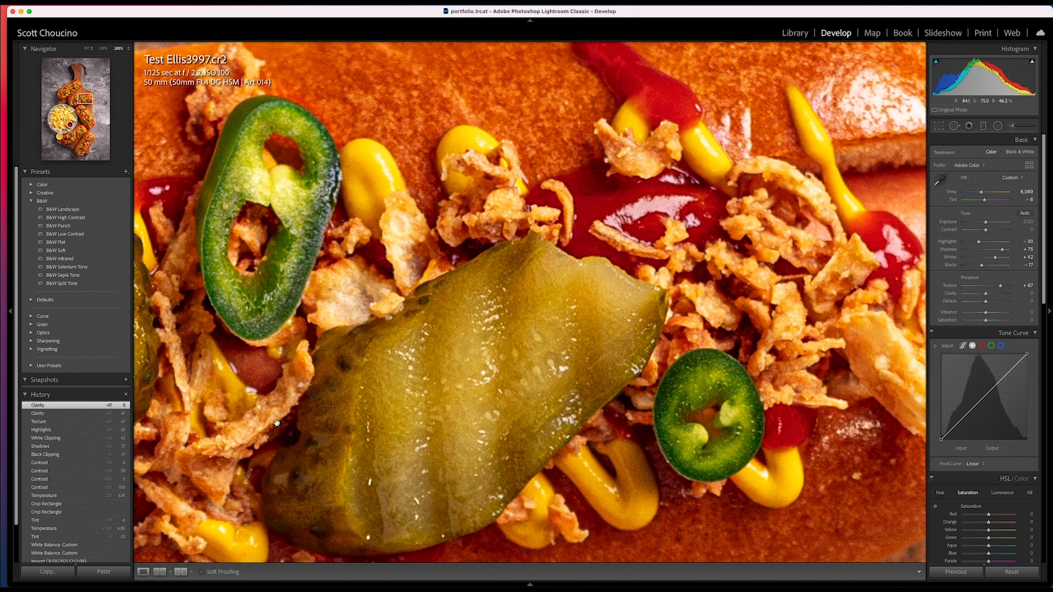
click(993, 295)
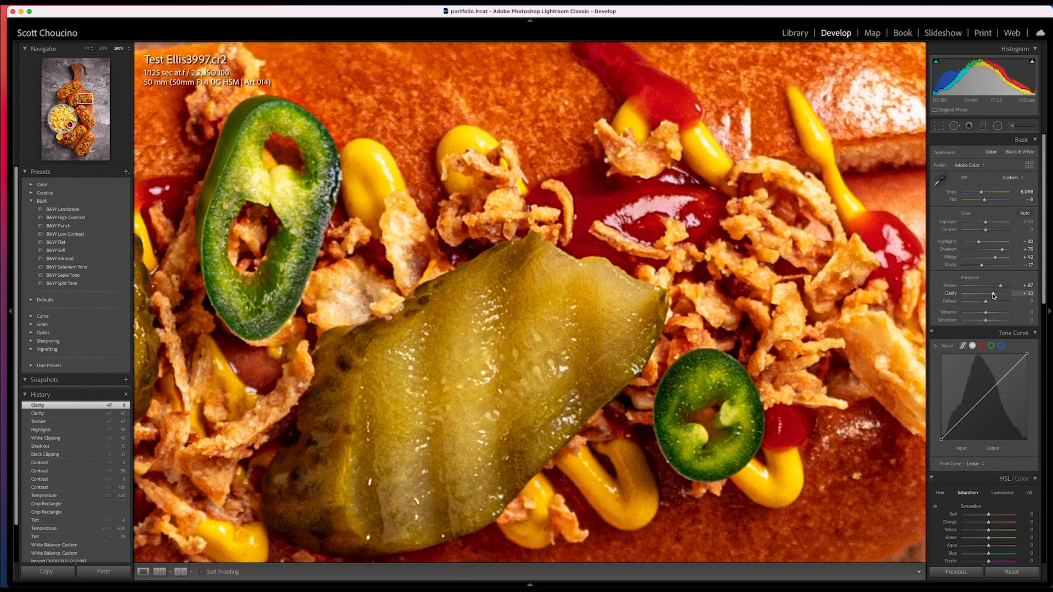
click(512, 310)
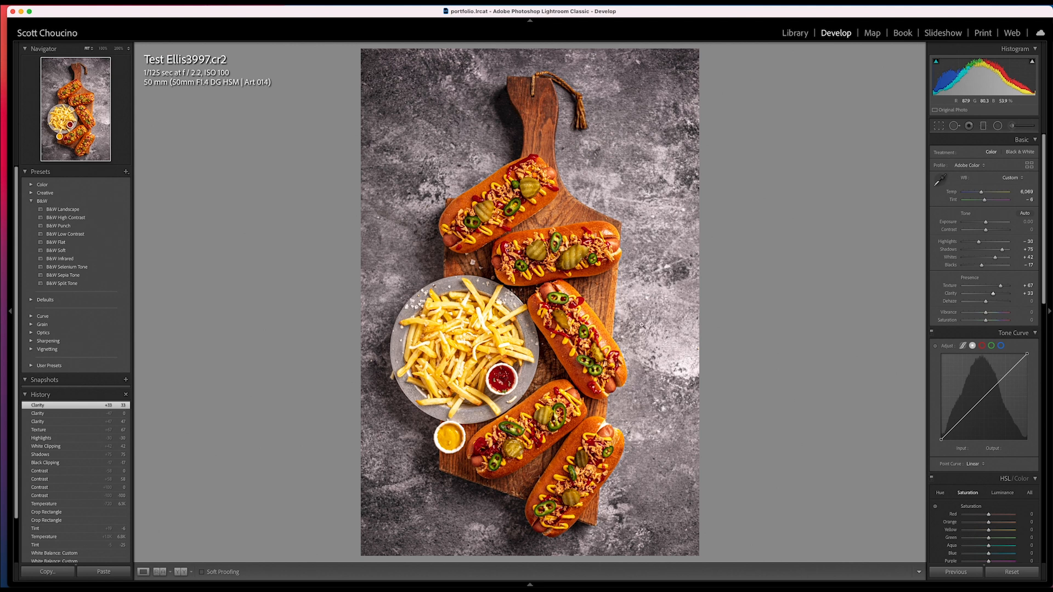
Lower the blacks to -20 using the clipping preview and reduce the vibrance to -8.
alt+click(982, 266)
drag(982, 267, 982, 267)
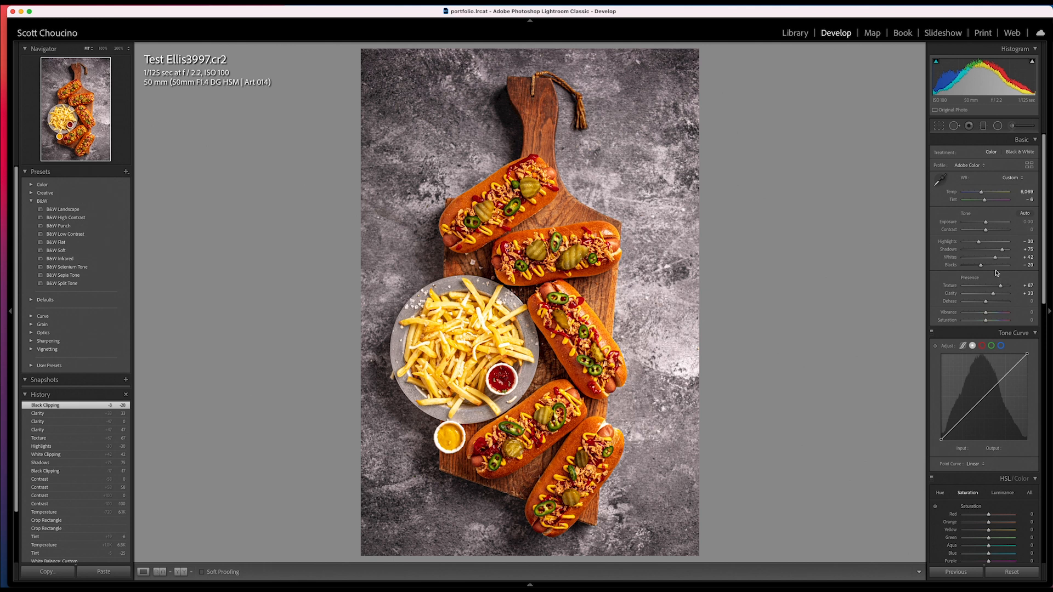
drag(973, 316, 984, 314)
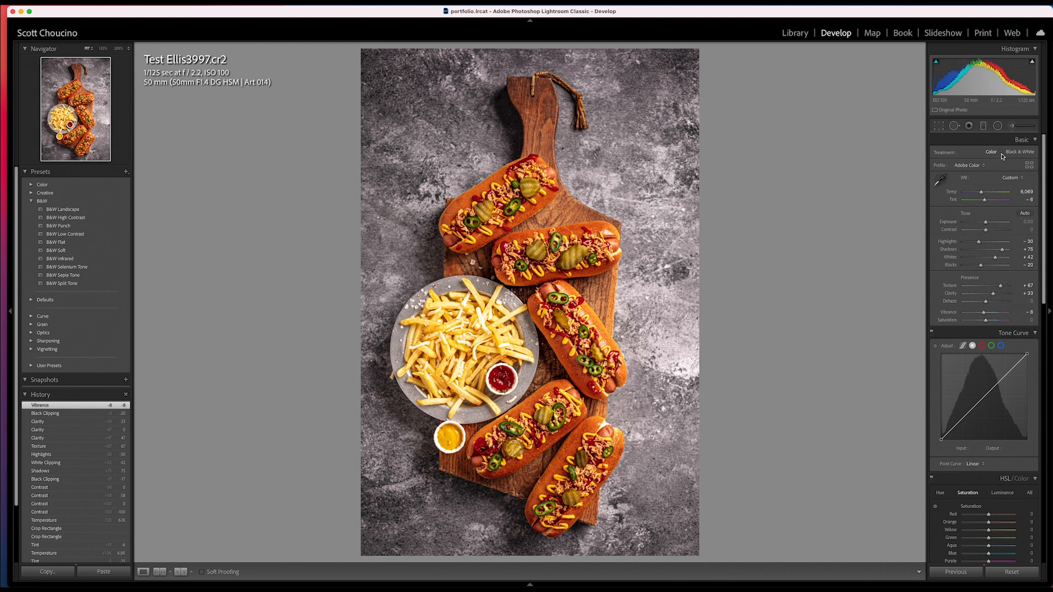
Collapse the Basic and Tone Curve settings and check the fries and hot dogs up close.
click(1035, 141)
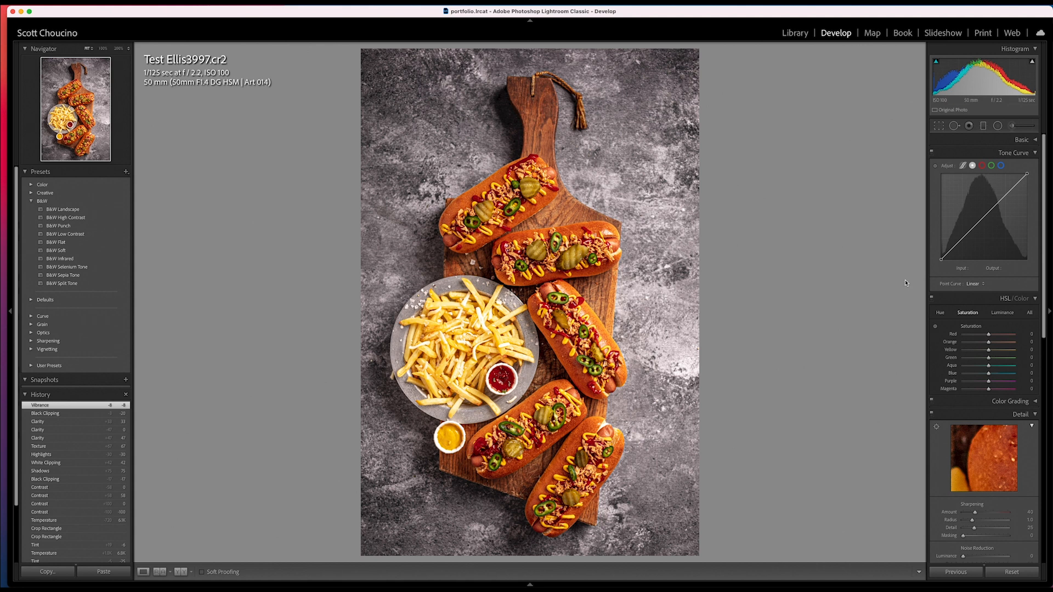
click(1036, 154)
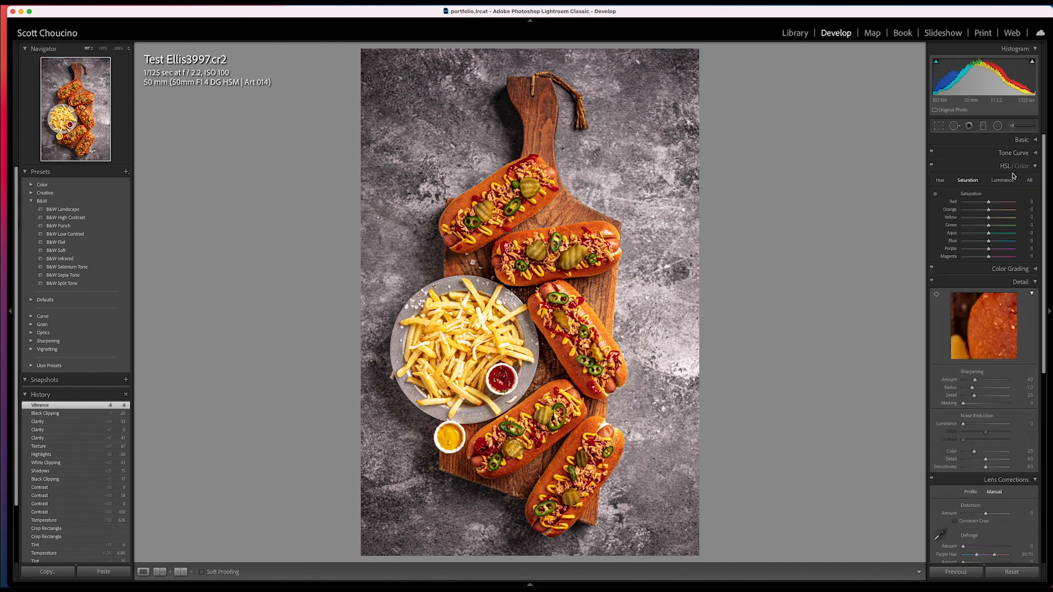
click(480, 335)
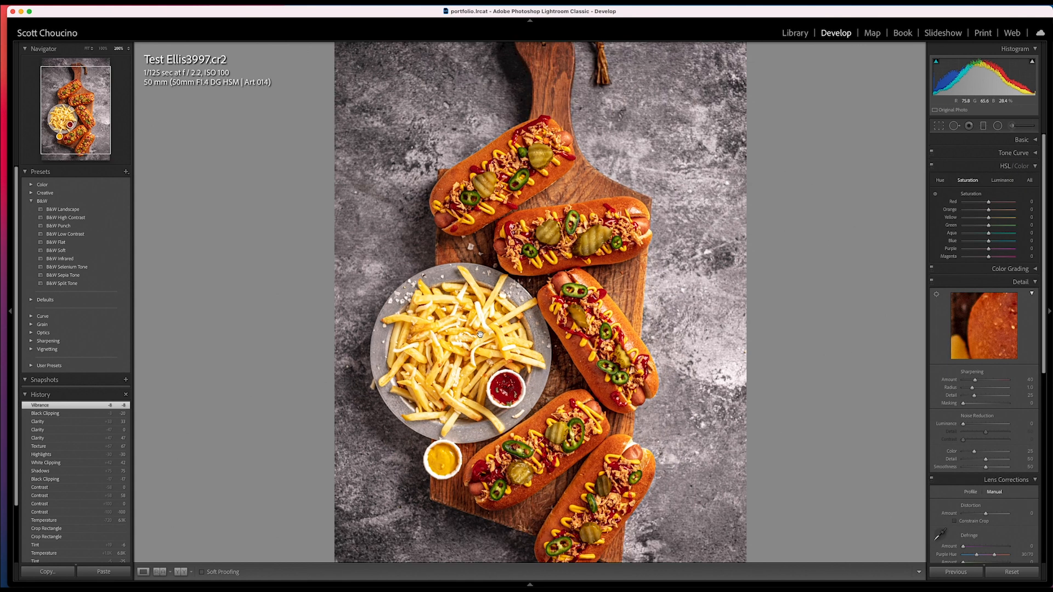
drag(542, 358, 648, 352)
click(653, 328)
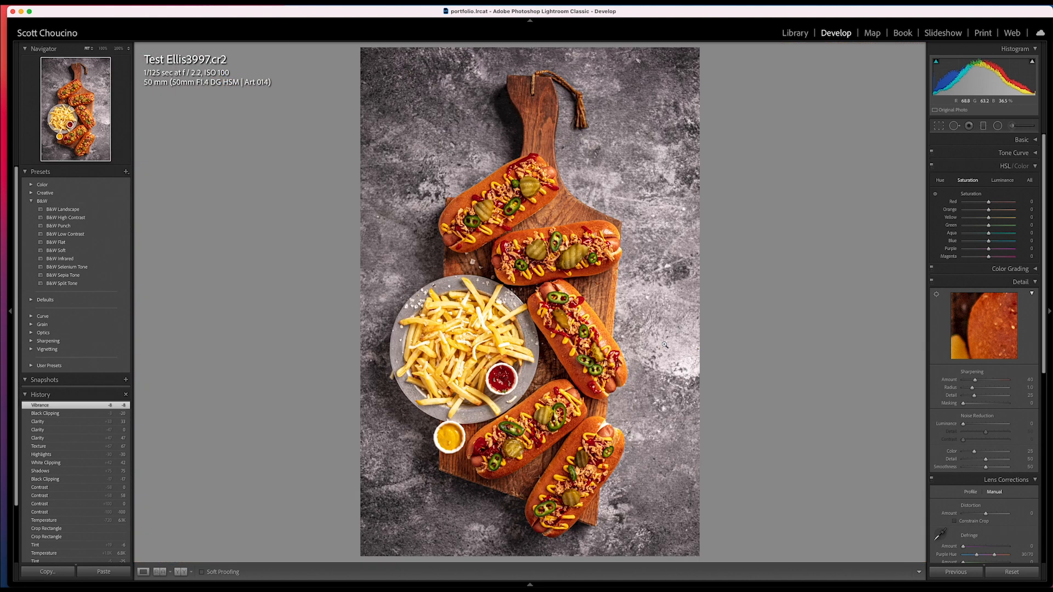
Try darkening the hot dog buns with the targeted luminance adjustment, bringing orange to -12 and yellow to -20.
click(1004, 182)
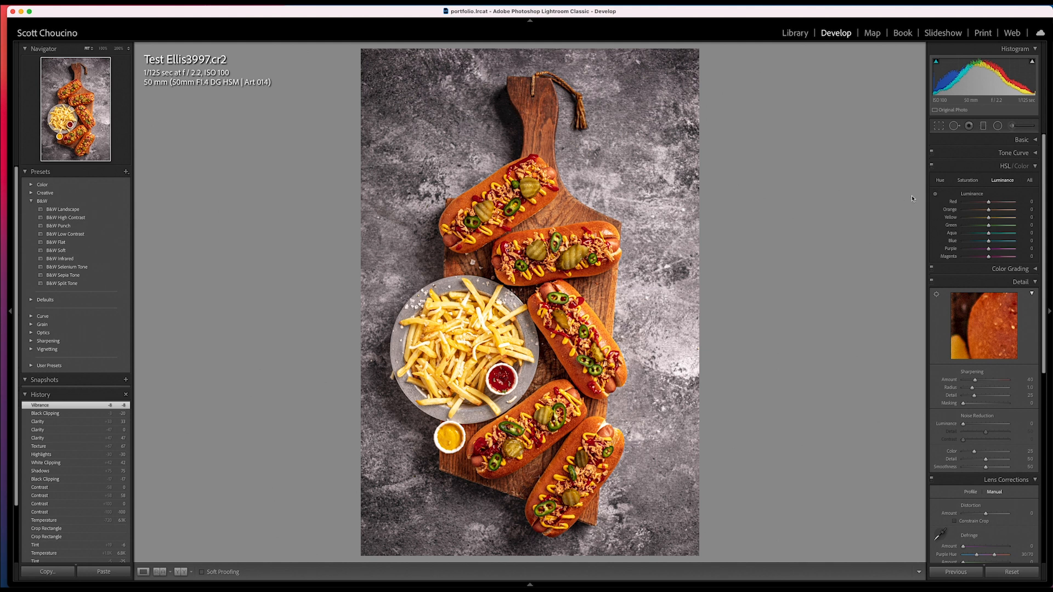
click(936, 197)
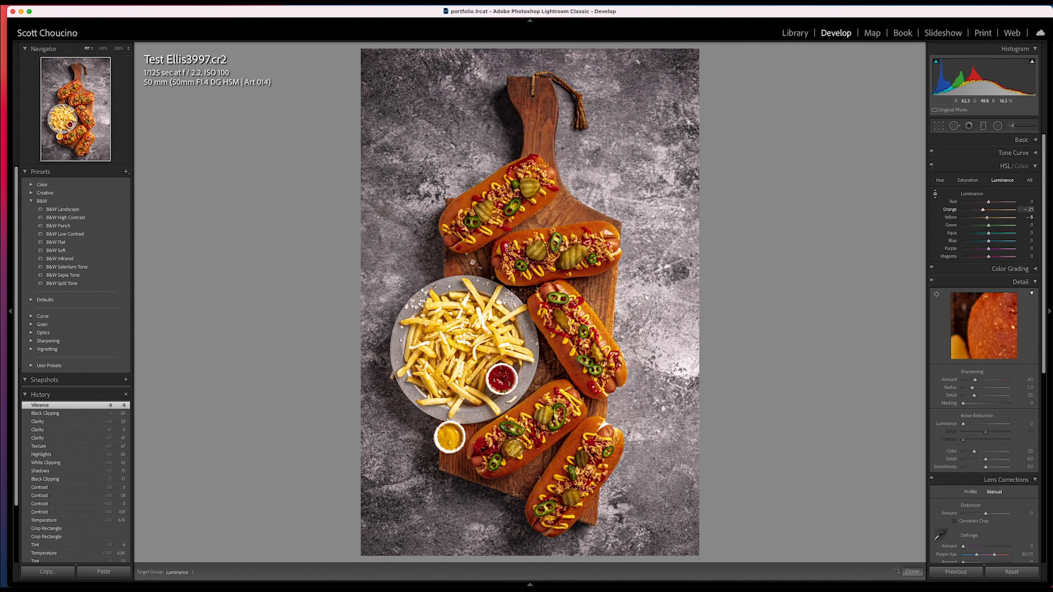
drag(540, 478, 540, 477)
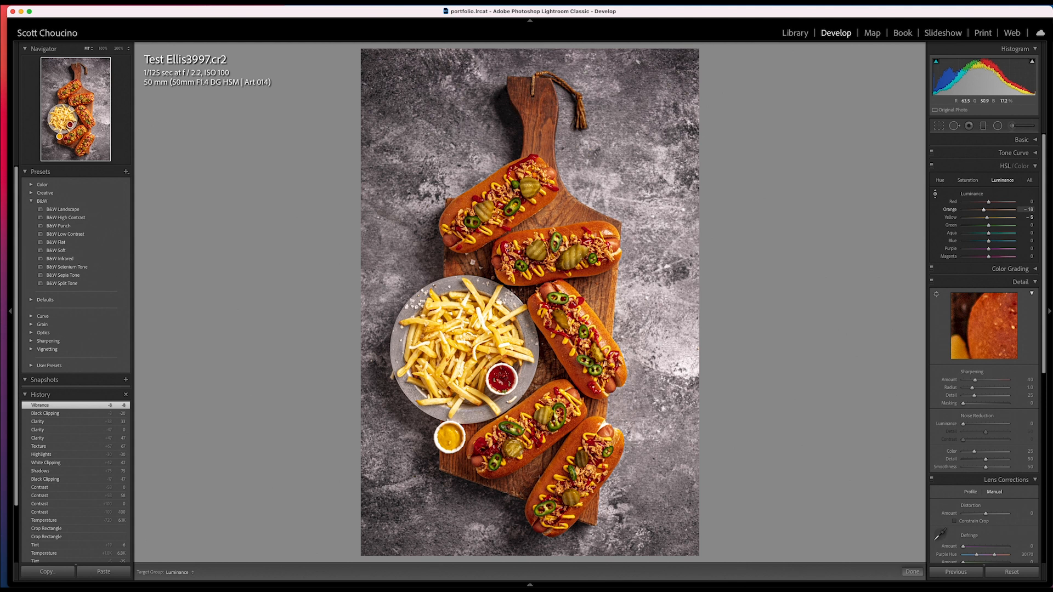
drag(540, 522, 539, 475)
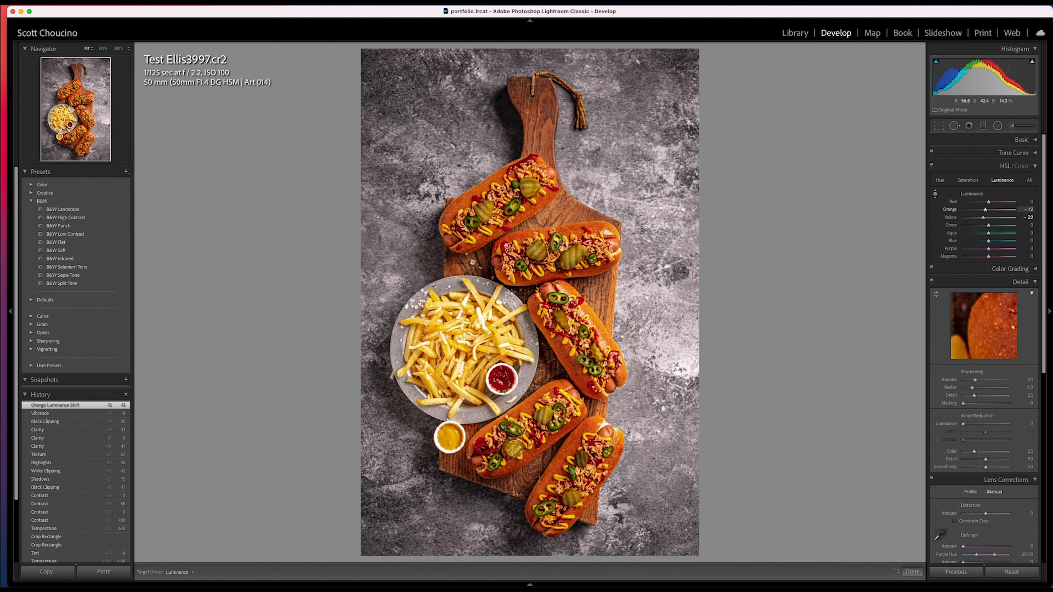
Reset the orange and yellow luminance values to 0.
double_click(949, 210)
double_click(950, 218)
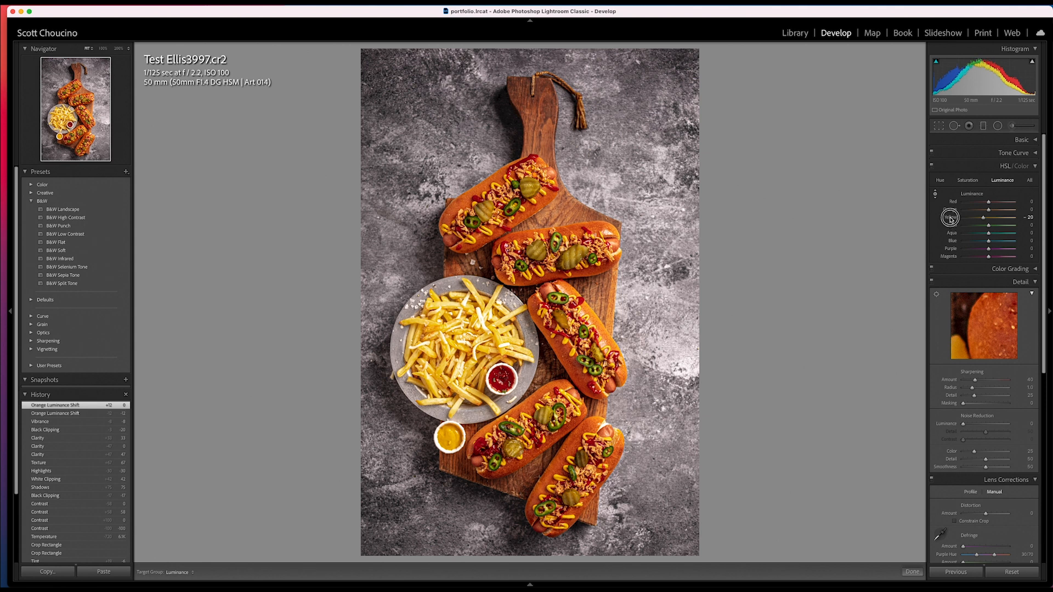
key(period)
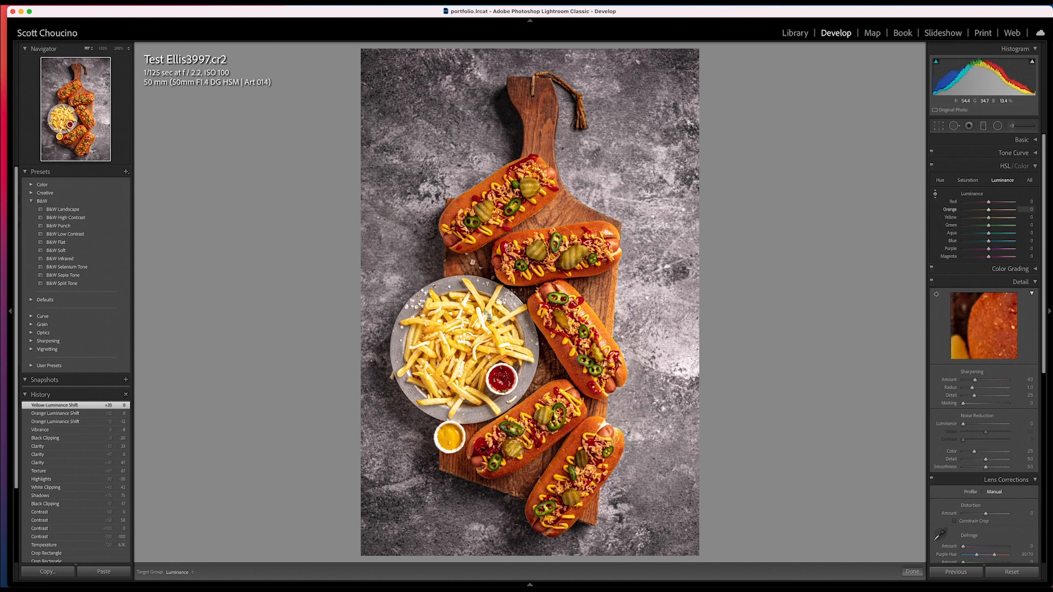
Lower the yellow luminance to -18 by targeting the fries, and leave targeted adjustment with the hue settings shown.
drag(439, 340, 439, 347)
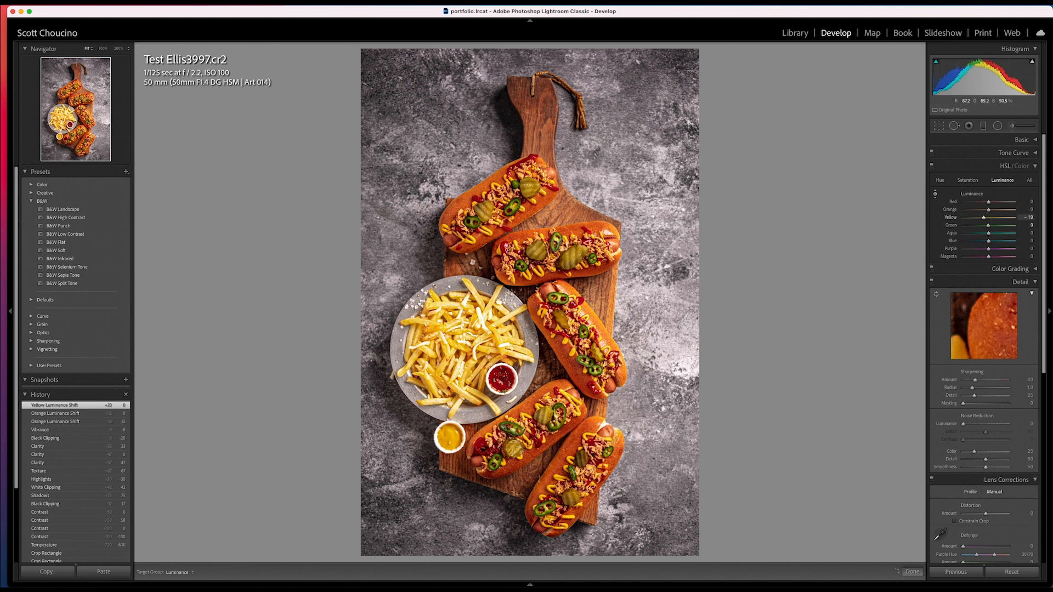
drag(489, 314, 488, 314)
click(967, 181)
click(940, 181)
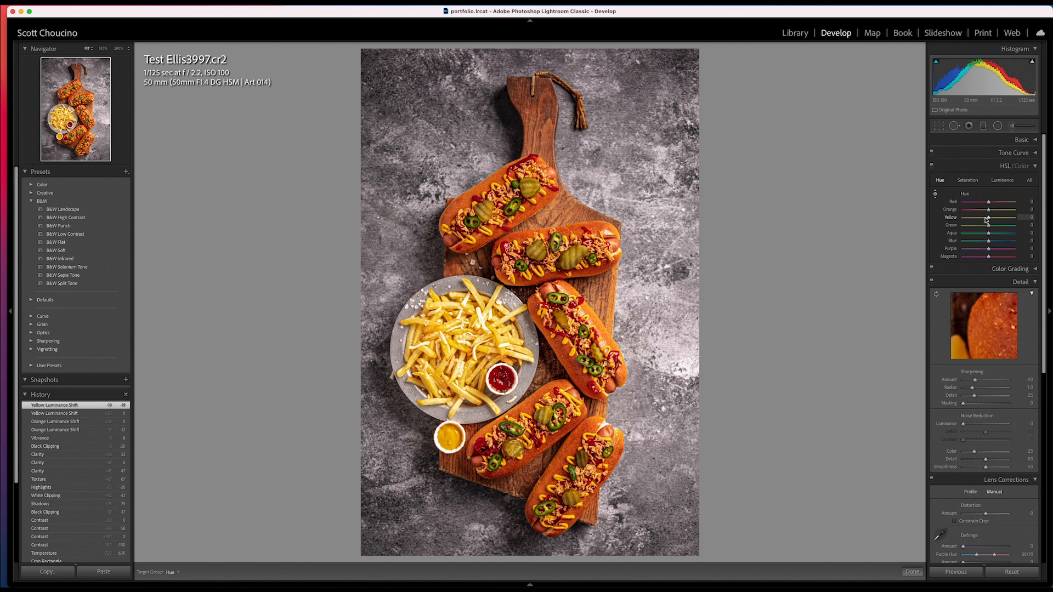
key(Escape)
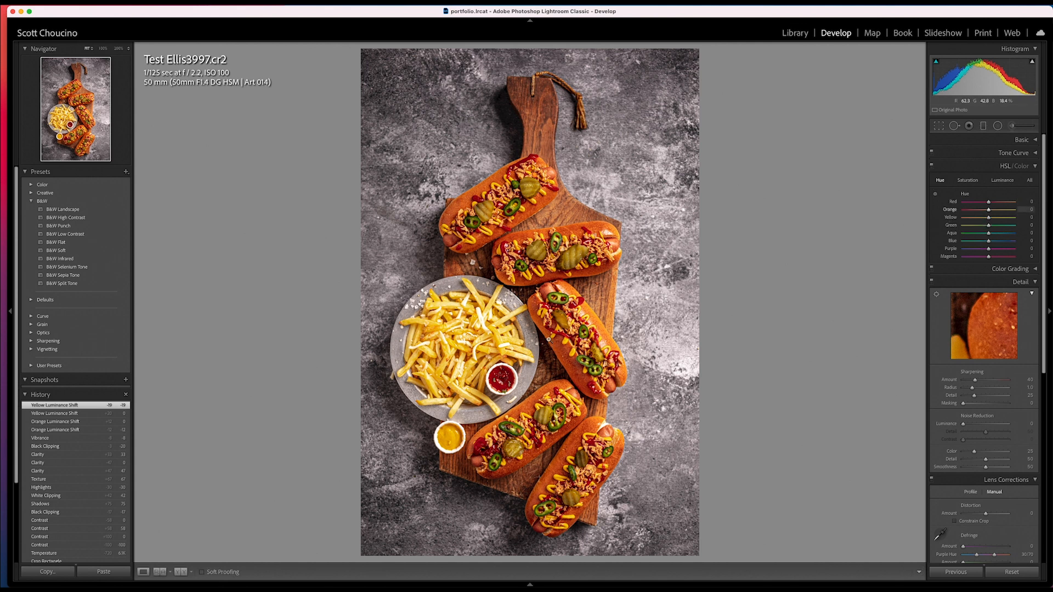
Try shifting the yellow and orange hues to -2 each while checking the fries up close.
click(495, 331)
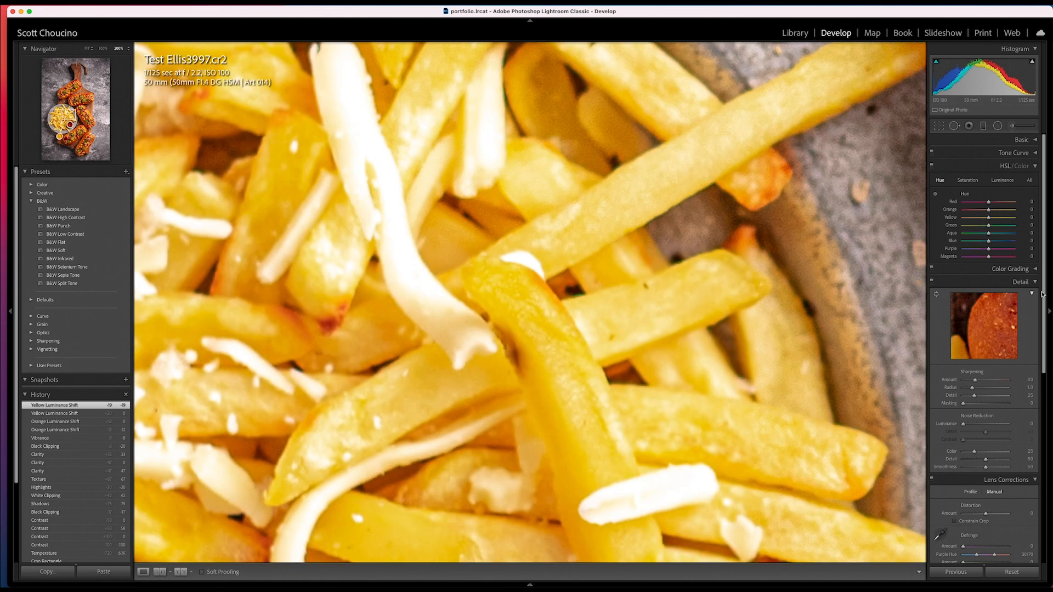
mouse_move(990, 219)
mouse_down()
mouse_move(1011, 218)
mouse_move(966, 217)
mouse_move(990, 221)
mouse_move(988, 211)
mouse_up()
click(744, 267)
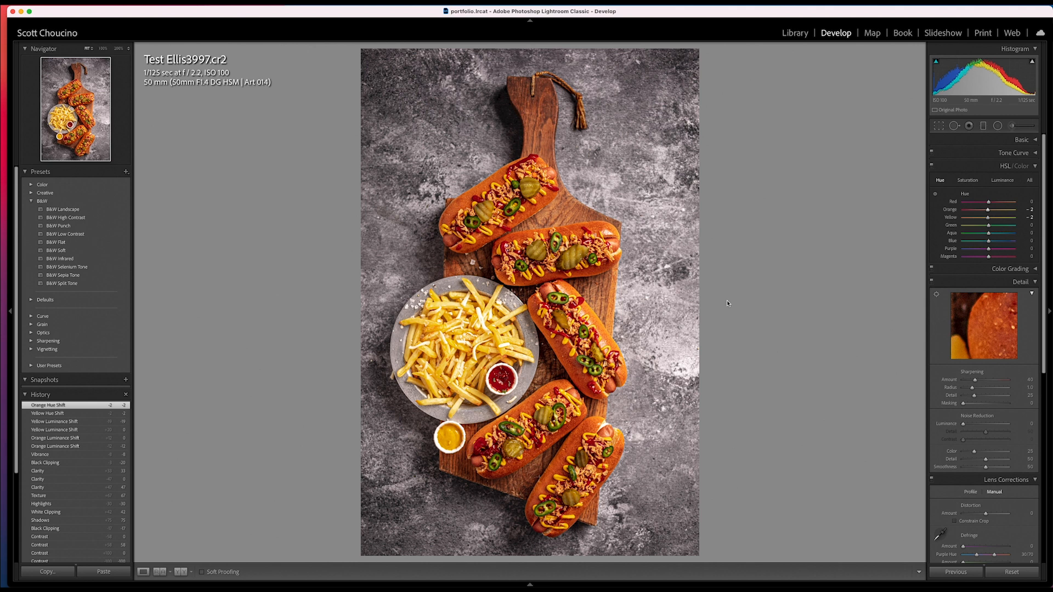
Switch the before view on and off to compare the hue-shifted photo with the unedited version.
key(backslash)
key(backslash)
key(backslash)
key(backslash)
Reset the yellow and orange hues, and shift the yellow hue to -8 and the orange hue to -10.
double_click(951, 219)
double_click(951, 210)
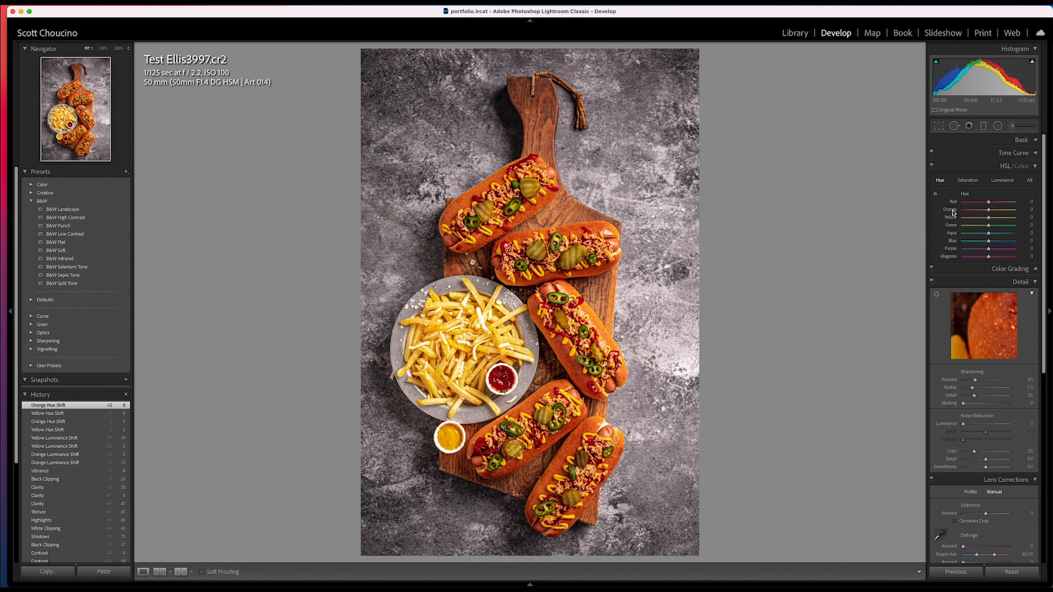
drag(972, 218, 985, 214)
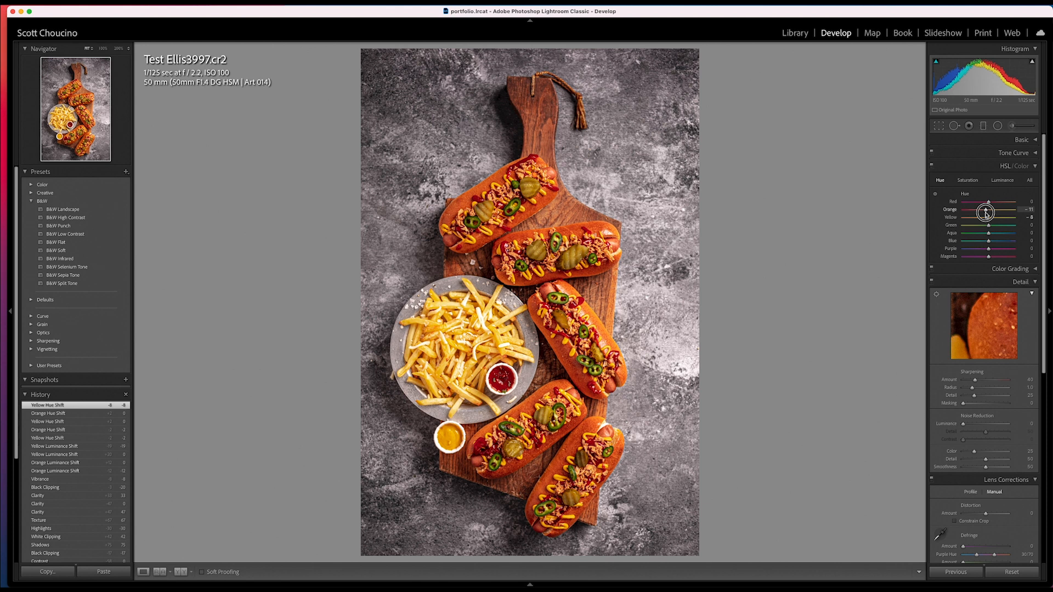
drag(986, 214, 986, 214)
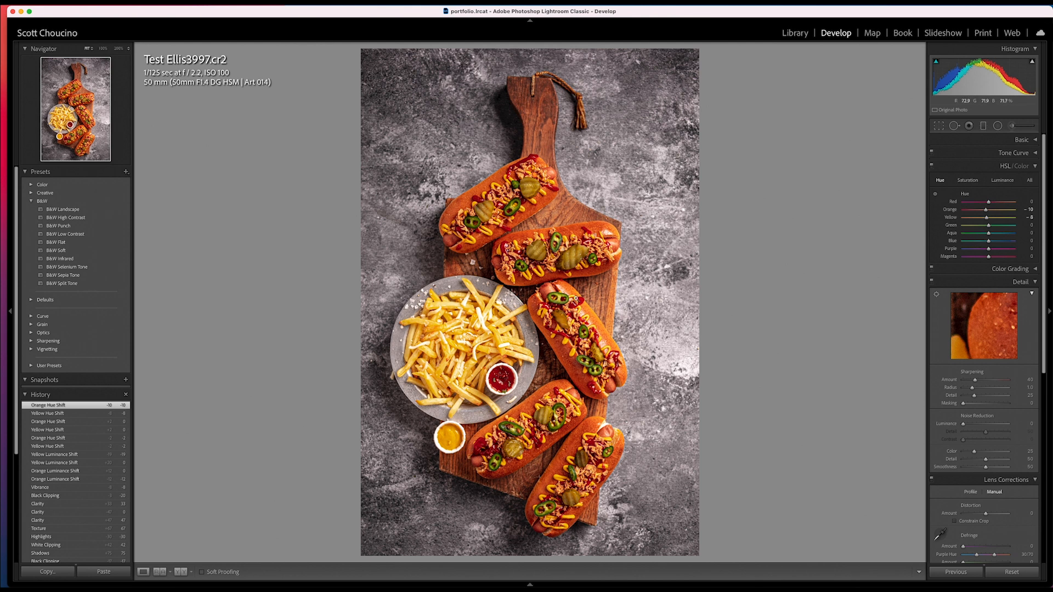
Compare the photo with the HSL color adjustments disabled and enabled, leaving them on.
click(932, 166)
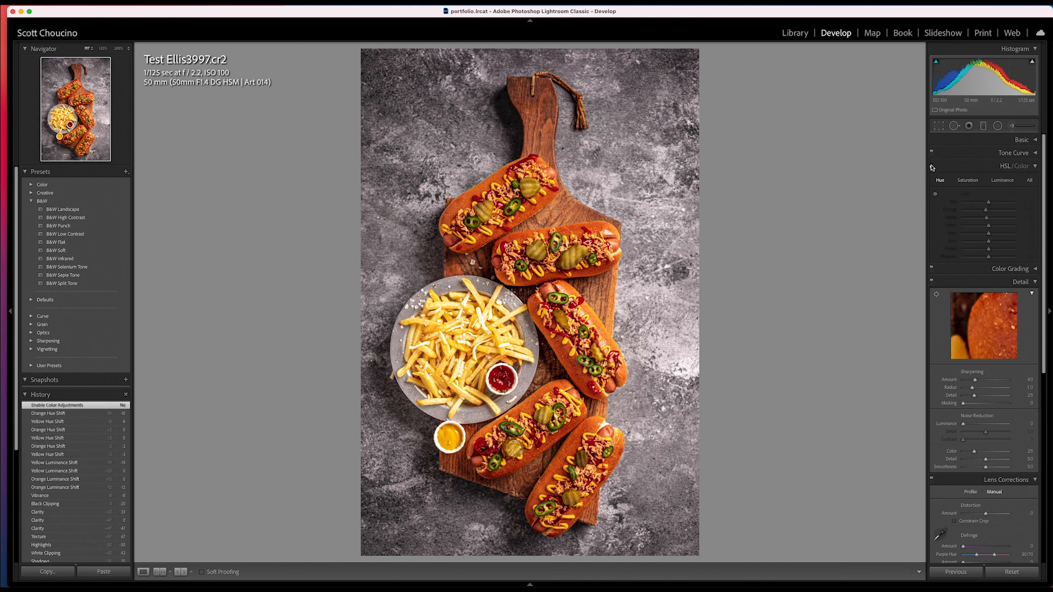
click(931, 166)
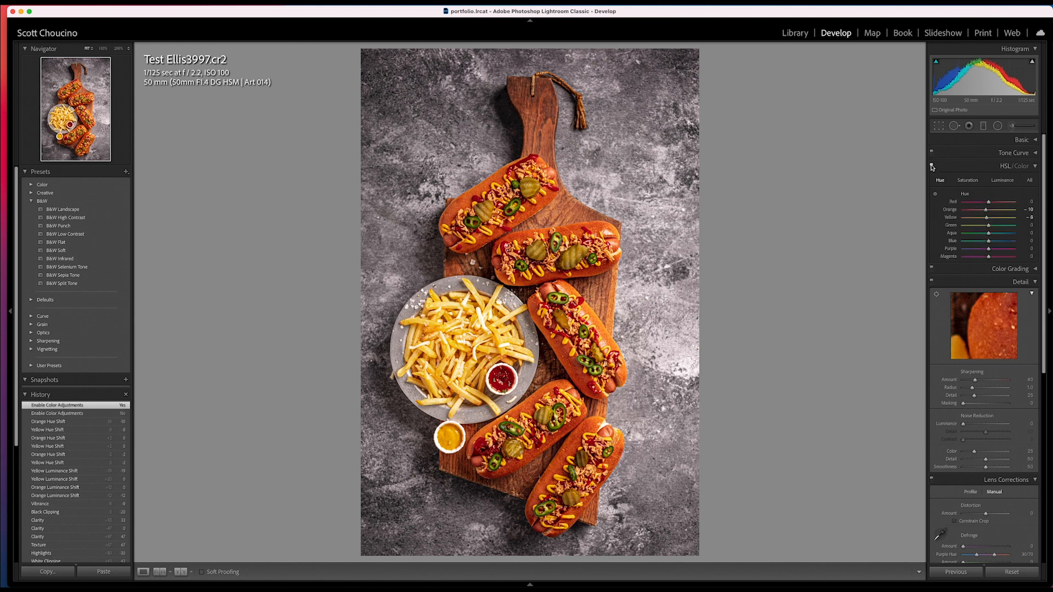
click(931, 167)
click(931, 167)
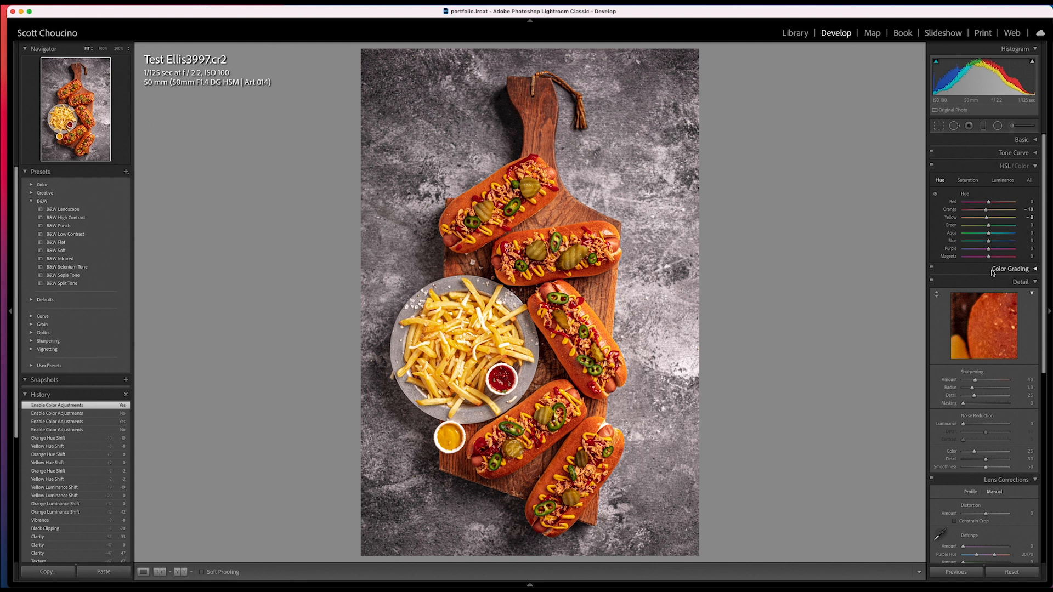
Collapse the HSL settings and sharpen the photo with amount 61 and masking 75 while previewing the hot dog toppings up close.
click(1023, 166)
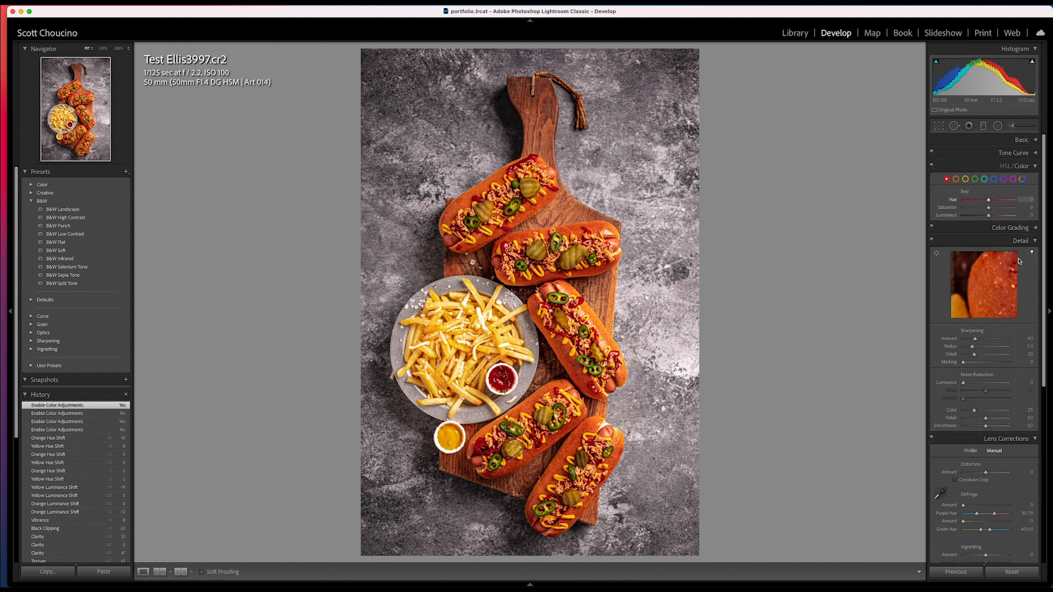
click(1032, 166)
click(567, 328)
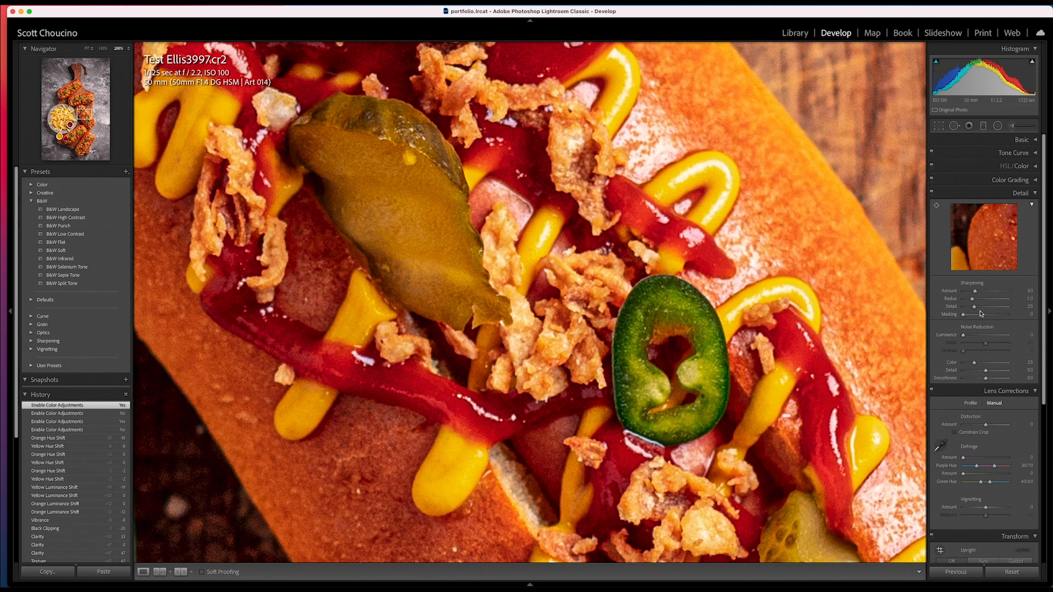
click(991, 292)
drag(991, 294, 984, 294)
key(alt)
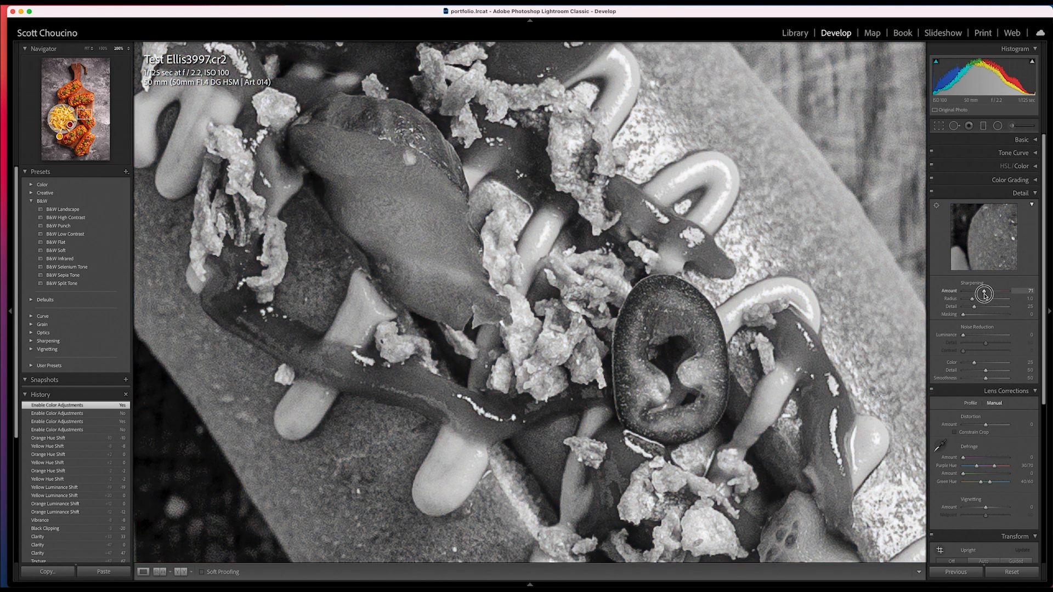
drag(984, 295, 999, 320)
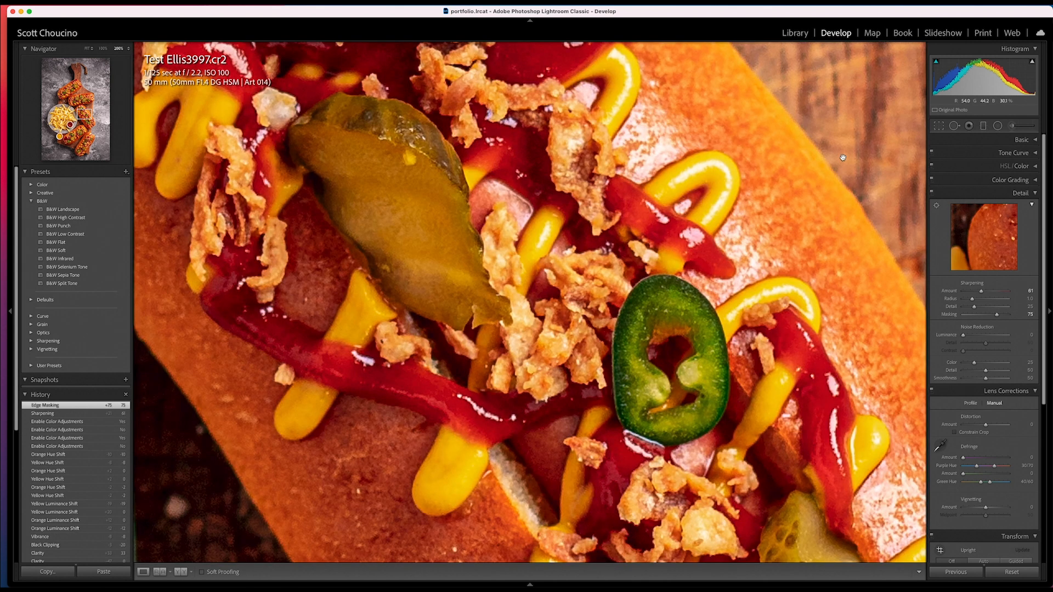
Compare the toppings with the Detail adjustments off and on, leave them enabled, and return to the full photo.
click(933, 193)
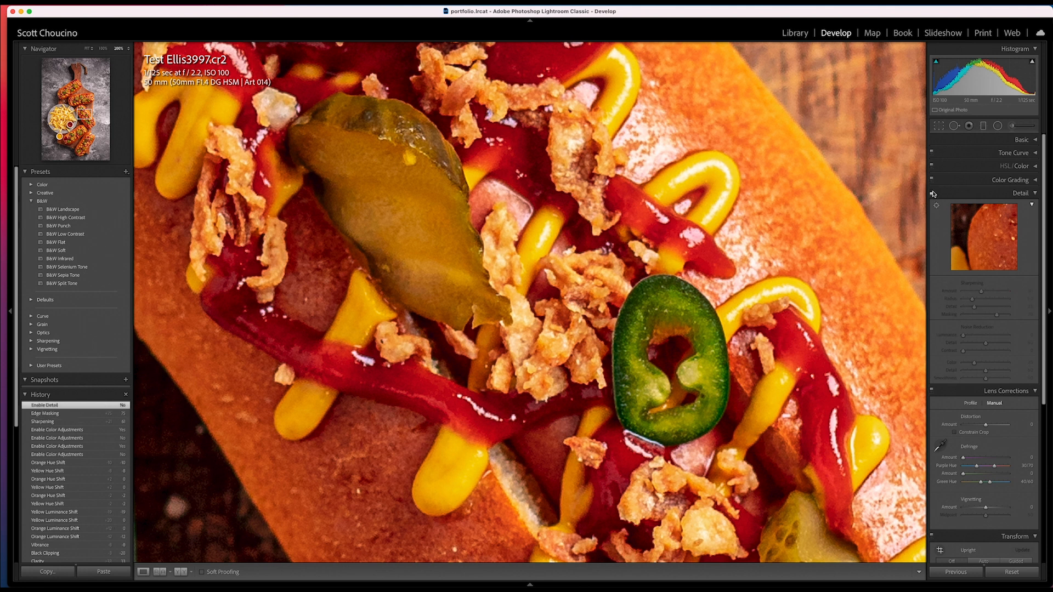
click(933, 194)
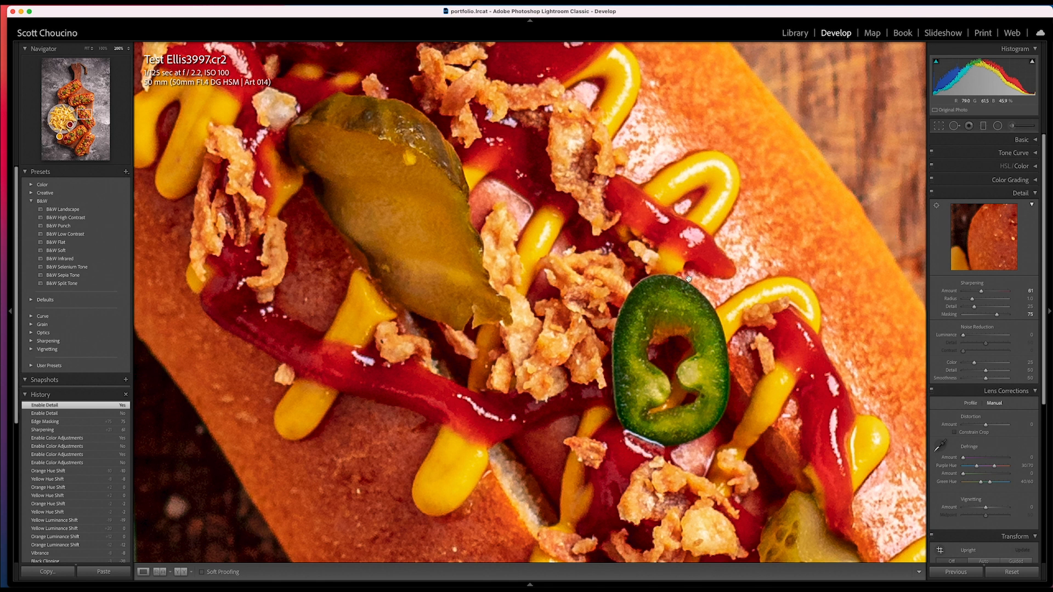
click(437, 359)
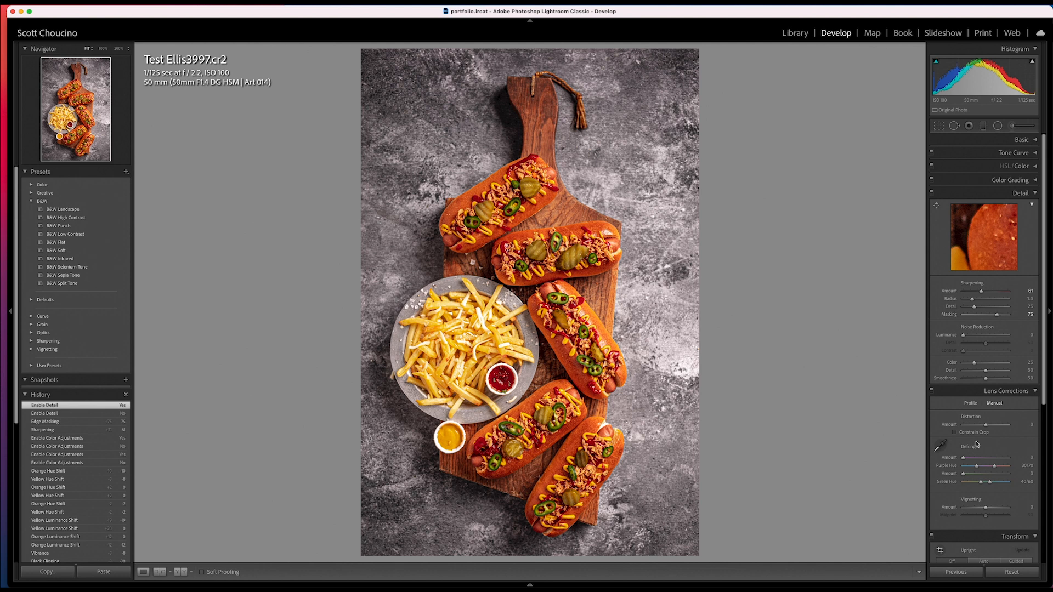
Try the lens profile correction, leave it off, and turn on chromatic aberration removal.
scroll(976, 371, down, 1)
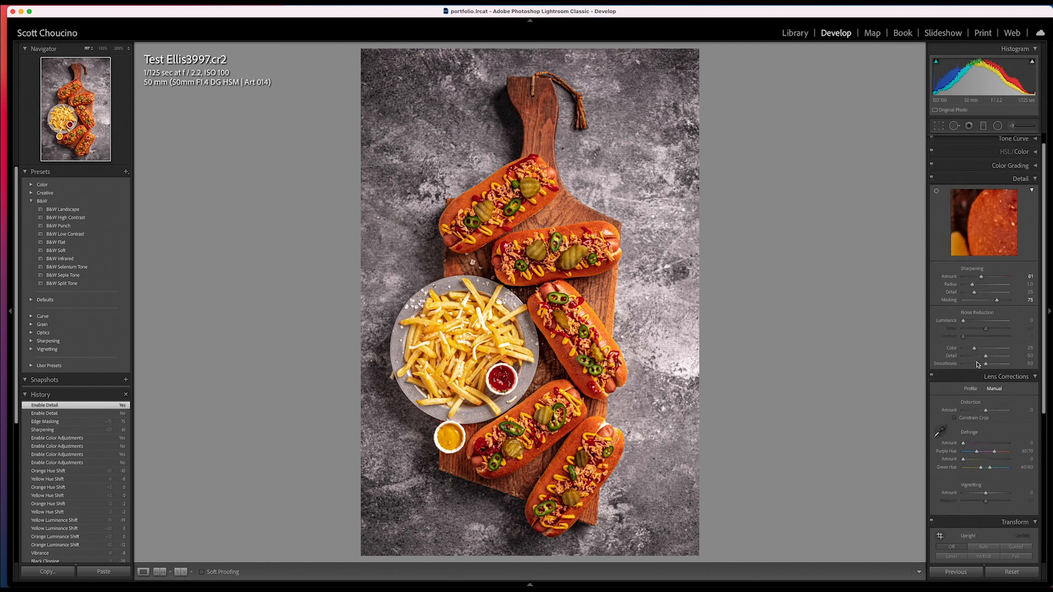
scroll(977, 363, down, 3)
click(976, 356)
click(964, 373)
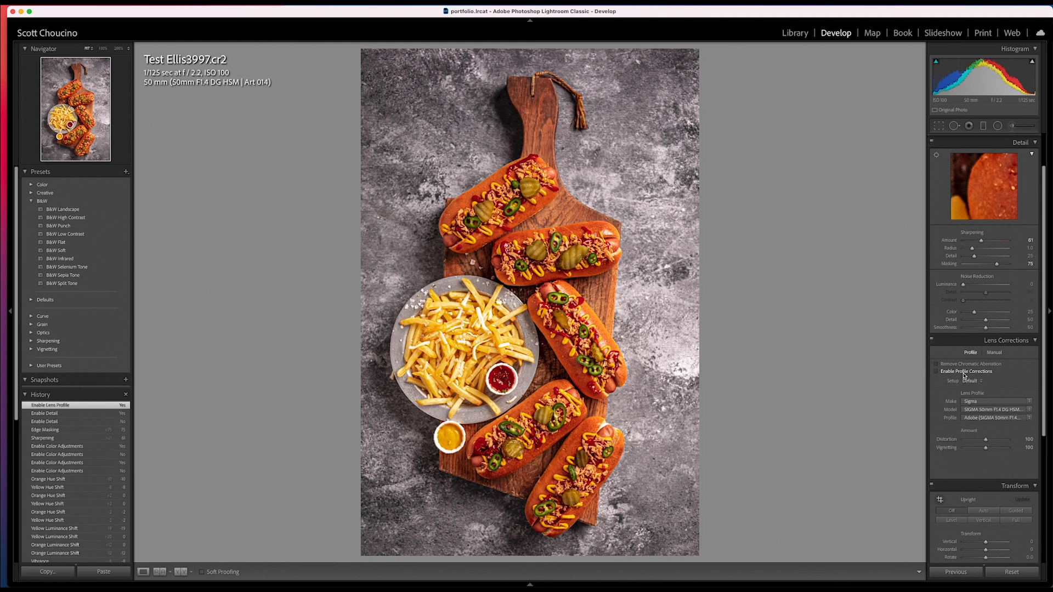
click(964, 375)
click(969, 366)
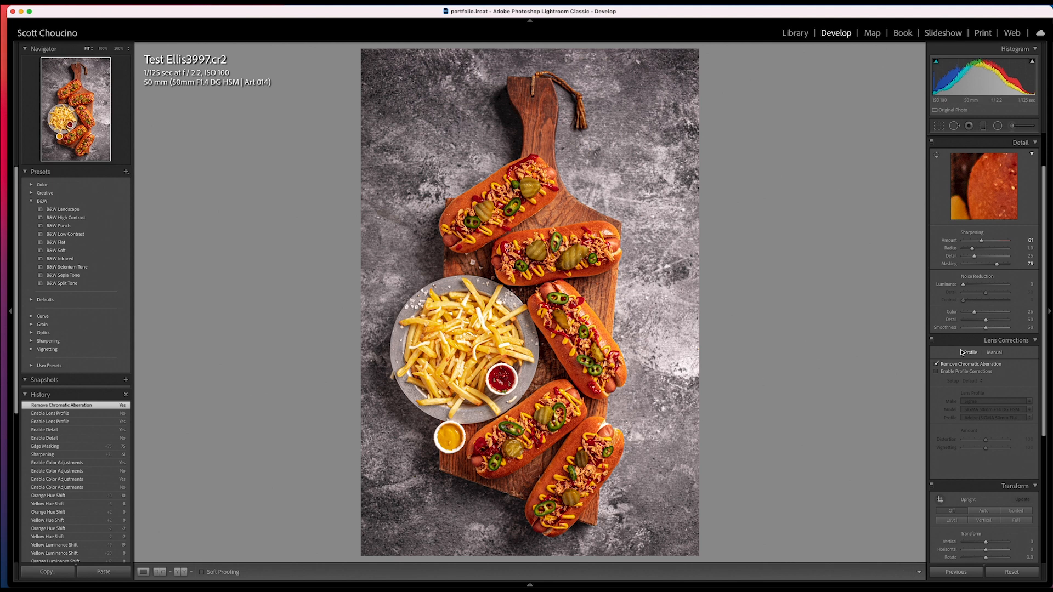
Add film grain to the photo with an amount of 48.
scroll(1000, 496, down, 2)
scroll(1000, 495, down, 8)
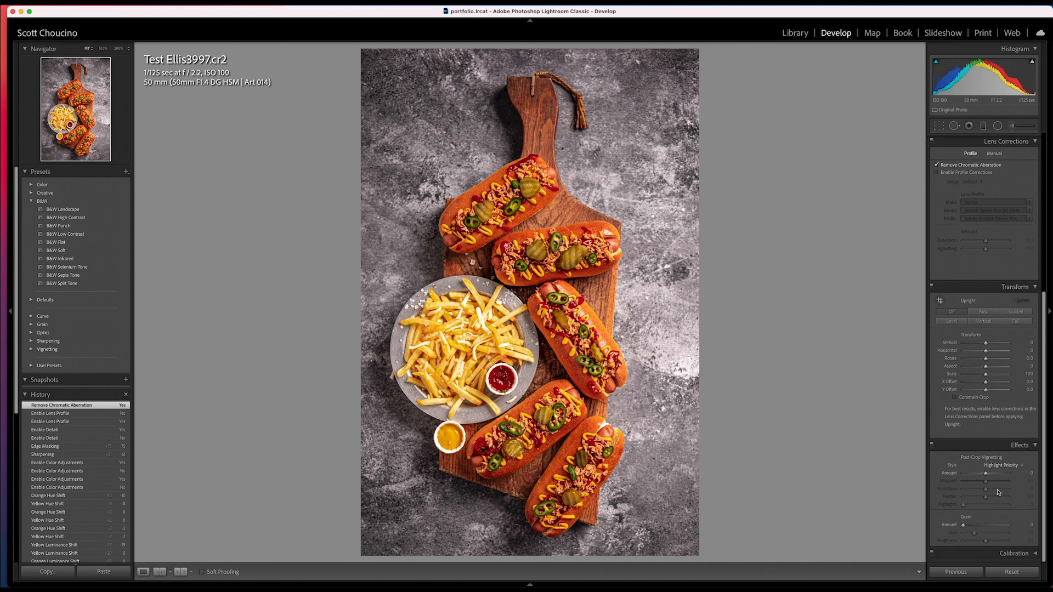
drag(972, 526, 985, 528)
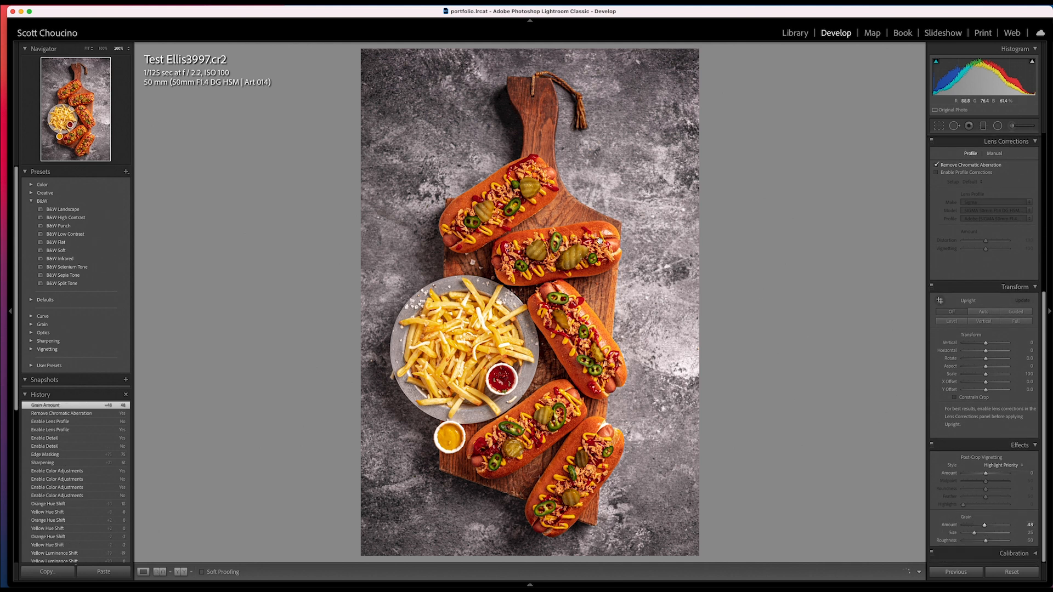
Compare the hot dog toppings up close with the grain effect off and on, leave it enabled, and return to the full photo.
click(600, 241)
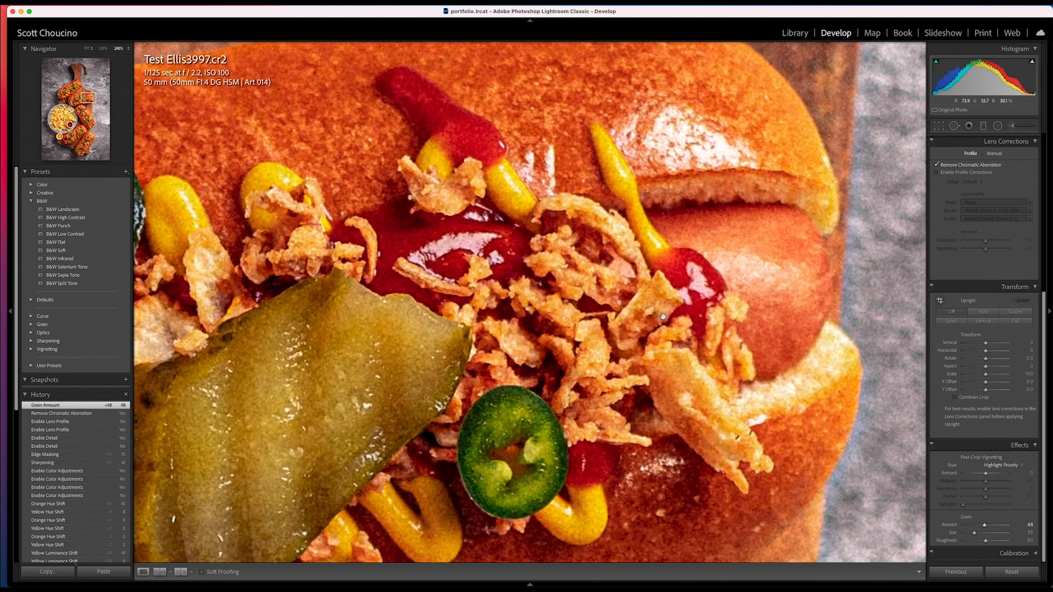
click(933, 447)
click(933, 448)
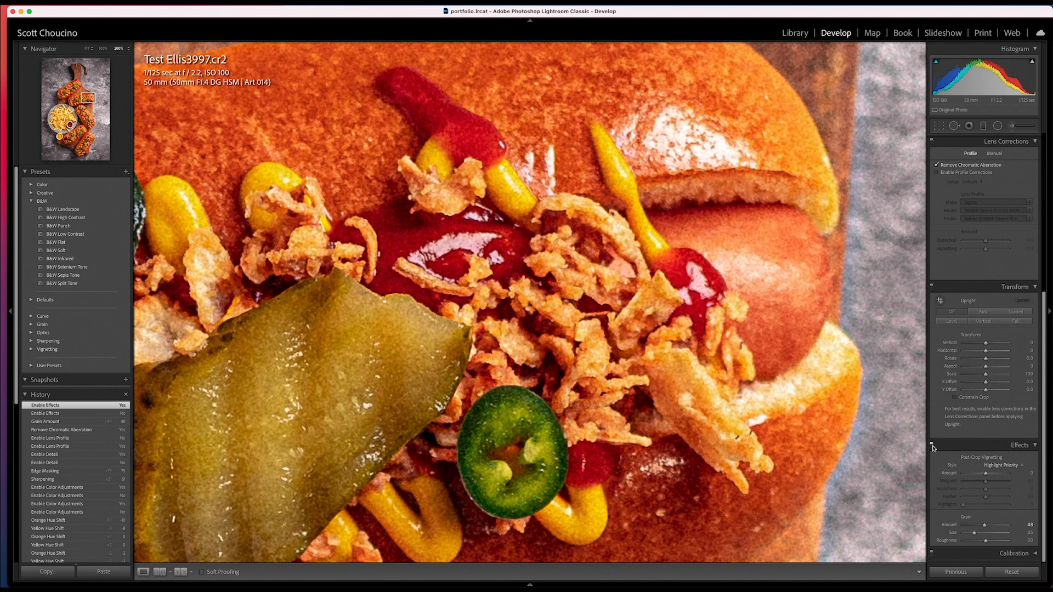
key(super+minus)
key(super+minus)
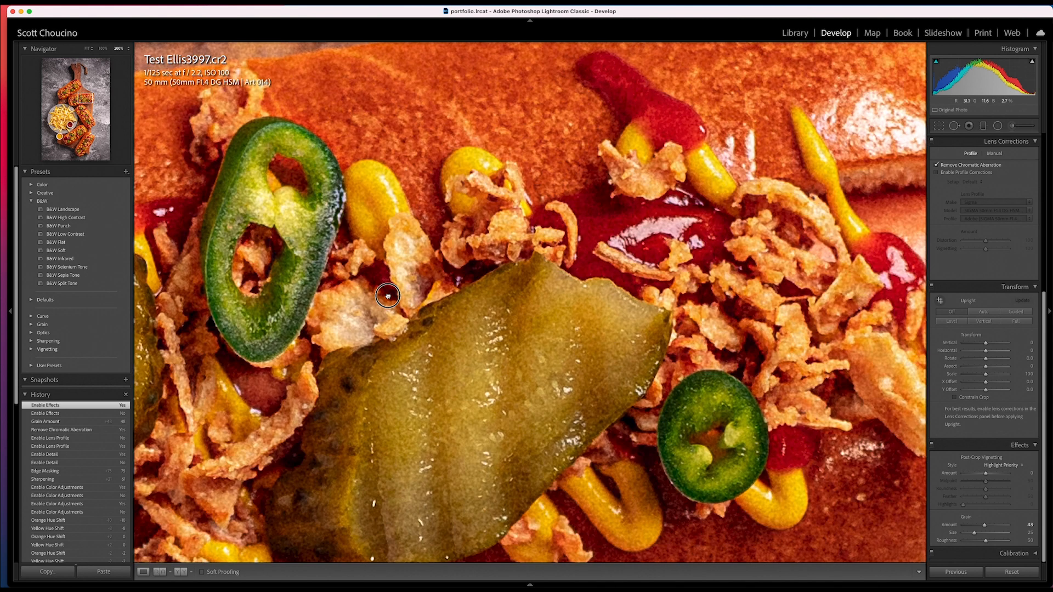
key(z)
key(z)
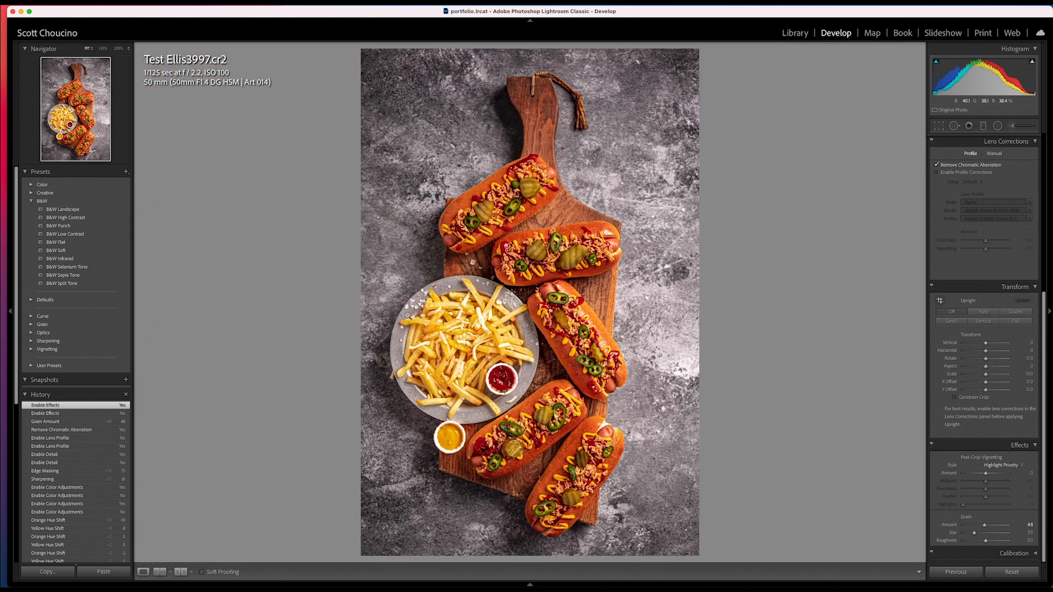
Darken the photo's edges with a manual lens vignette of amount -58 and midpoint 32.
click(996, 155)
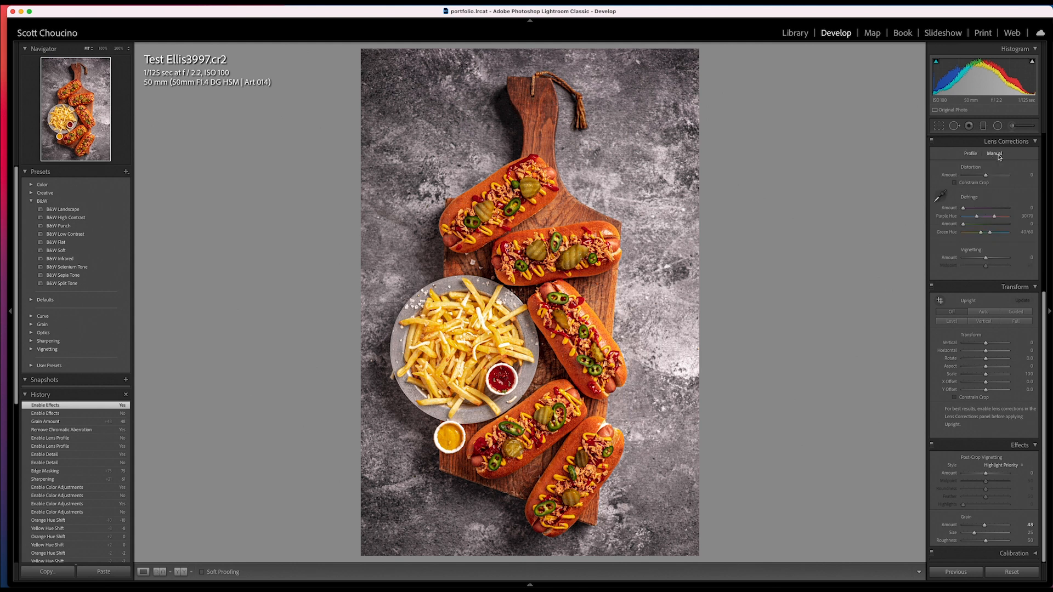
click(974, 258)
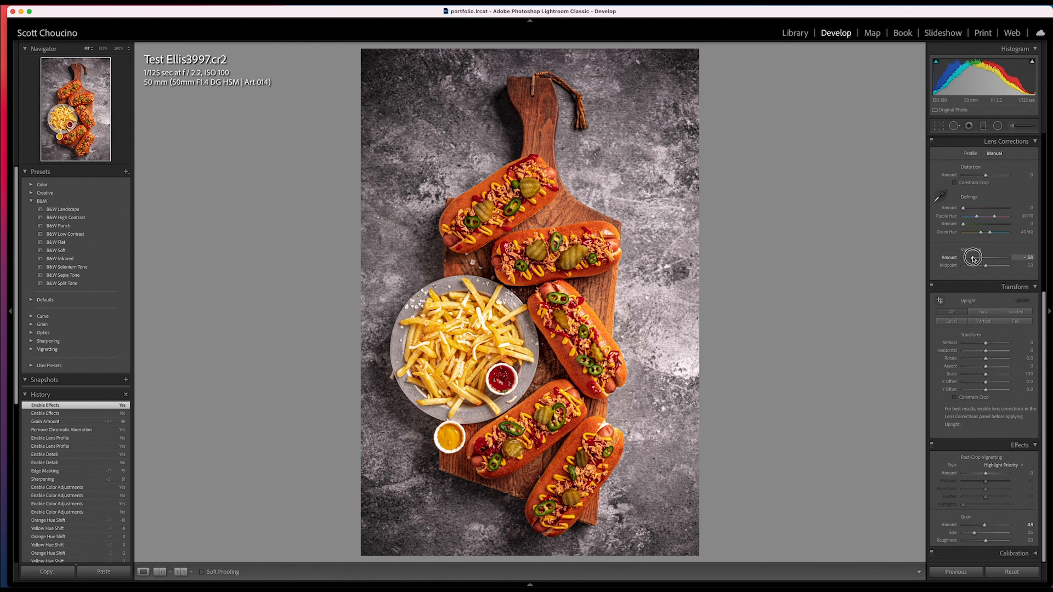
click(977, 266)
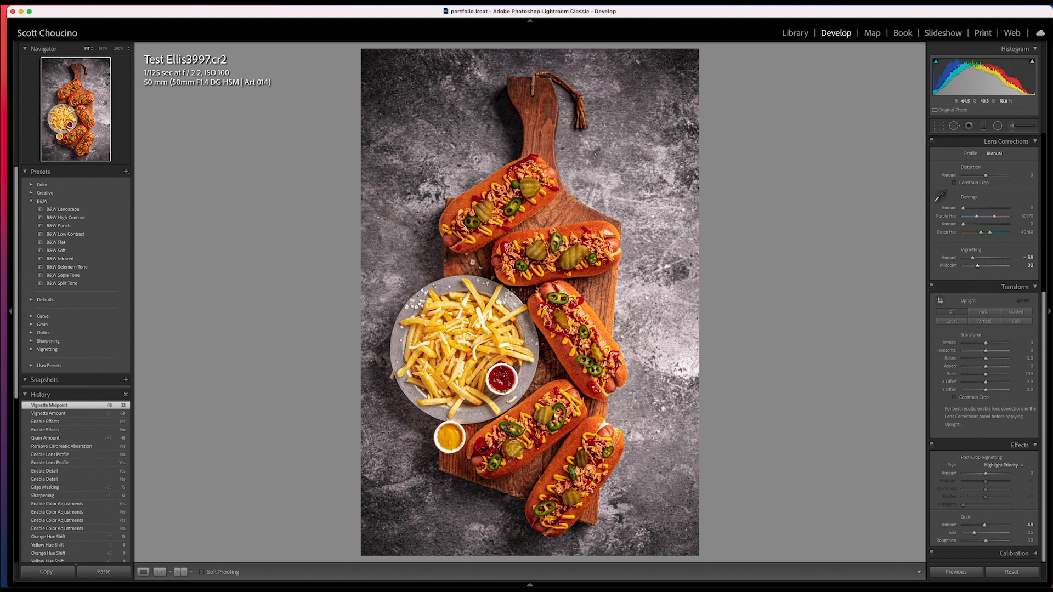
Compare the whole photo before and after the edits, including the vignette.
key(backslash)
key(backslash)
key(backslash)
key(backslash)
Start the adjustment brush and reset its exposure, highlights, shadows, whites, blacks and saturation to zero.
scroll(995, 283, up, 5)
scroll(996, 282, up, 3)
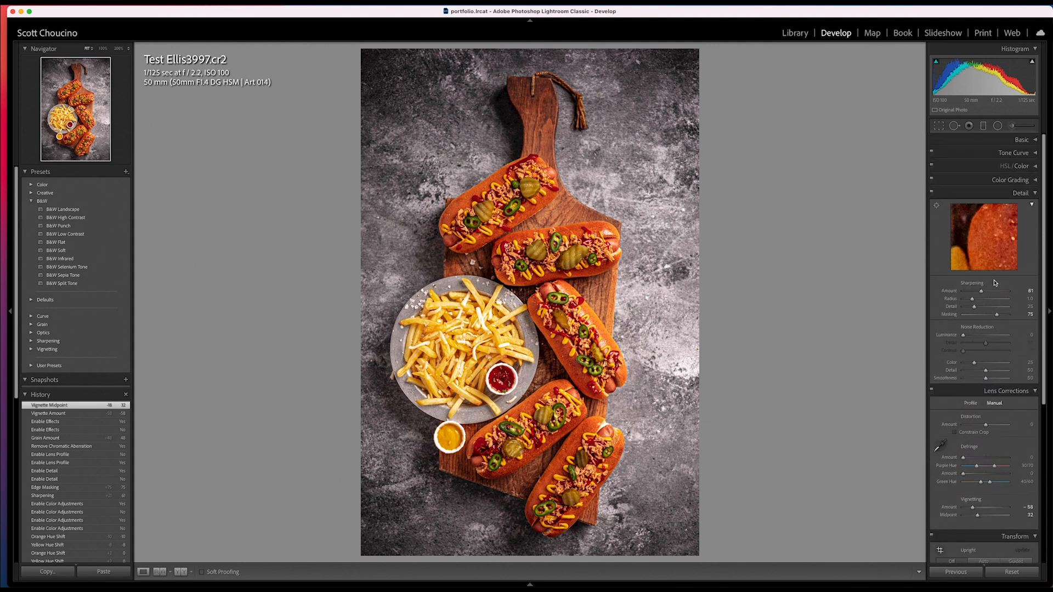
click(1013, 126)
double_click(946, 181)
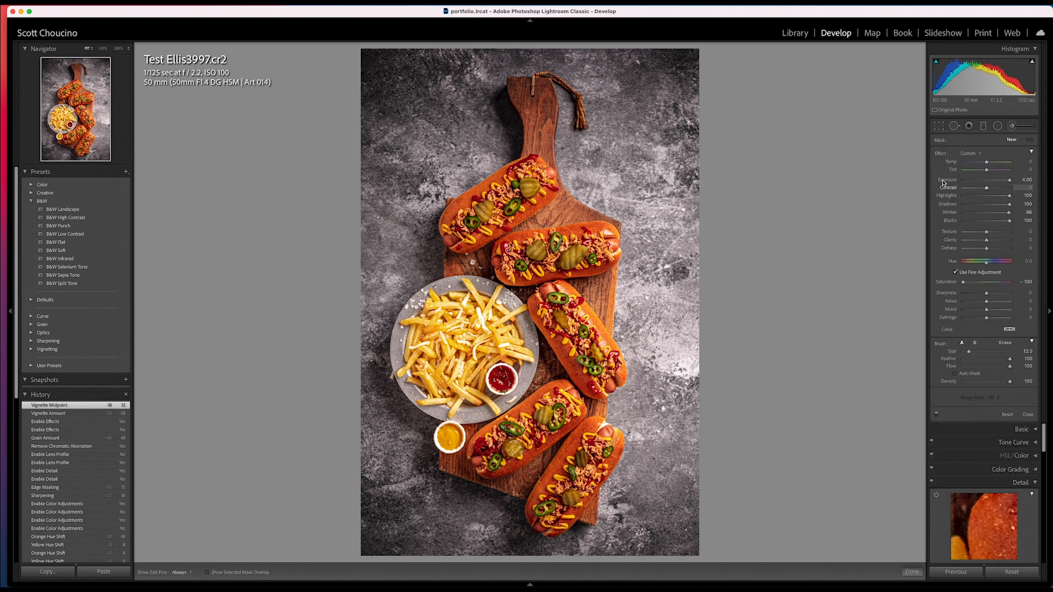
double_click(948, 198)
double_click(947, 205)
double_click(949, 213)
double_click(951, 220)
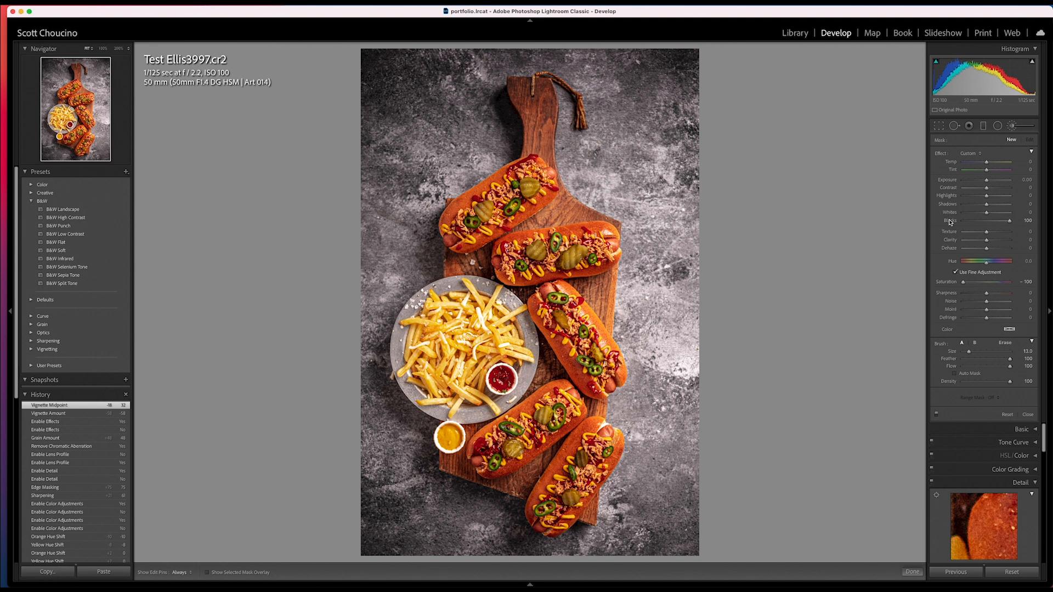
double_click(947, 282)
Brush over the plate of fries and set the local adjustment to tint 29 and clarity 62.
key(h)
mouse_move(464, 371)
mouse_down()
mouse_move(467, 379)
mouse_move(472, 307)
mouse_move(428, 332)
mouse_up()
key(h)
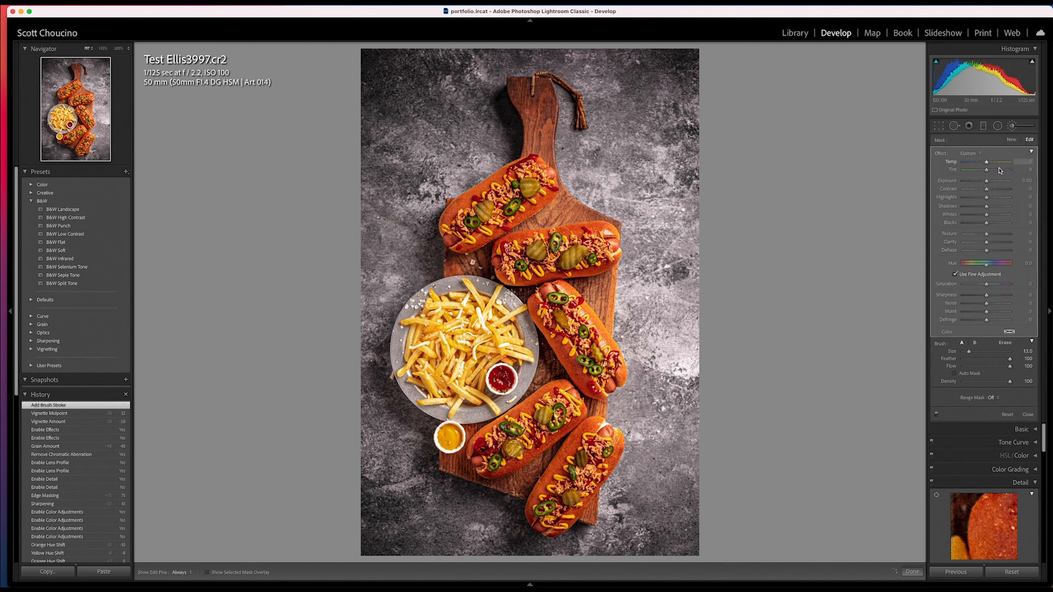
mouse_move(987, 170)
mouse_down()
mouse_move(1009, 169)
mouse_move(993, 171)
mouse_up()
drag(1001, 245, 1002, 245)
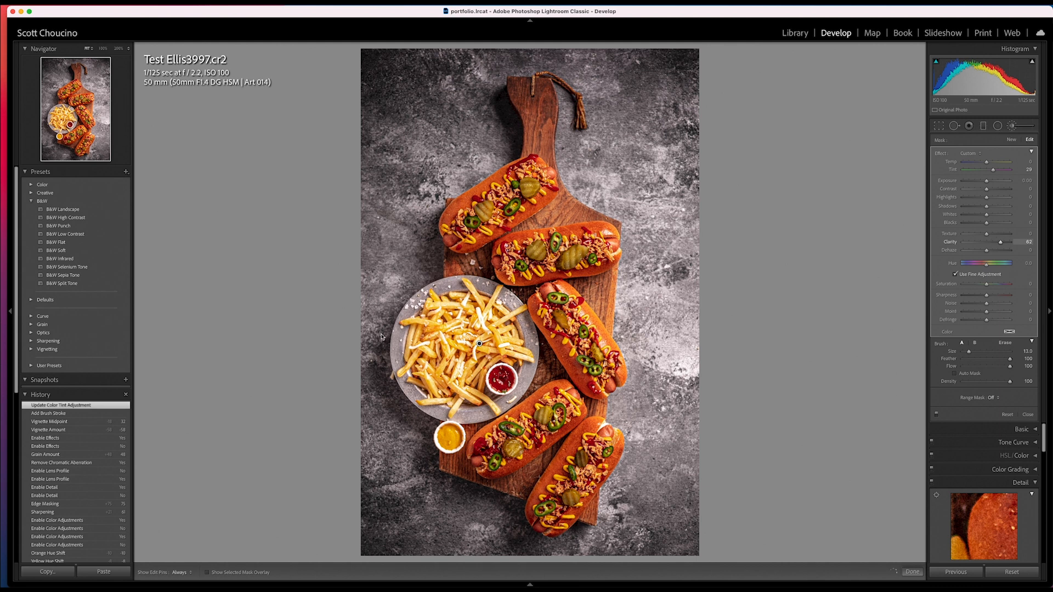
Brush over more of the fries, raise the local texture to 100 and clarity to 81, and close the adjustment brush.
key(h)
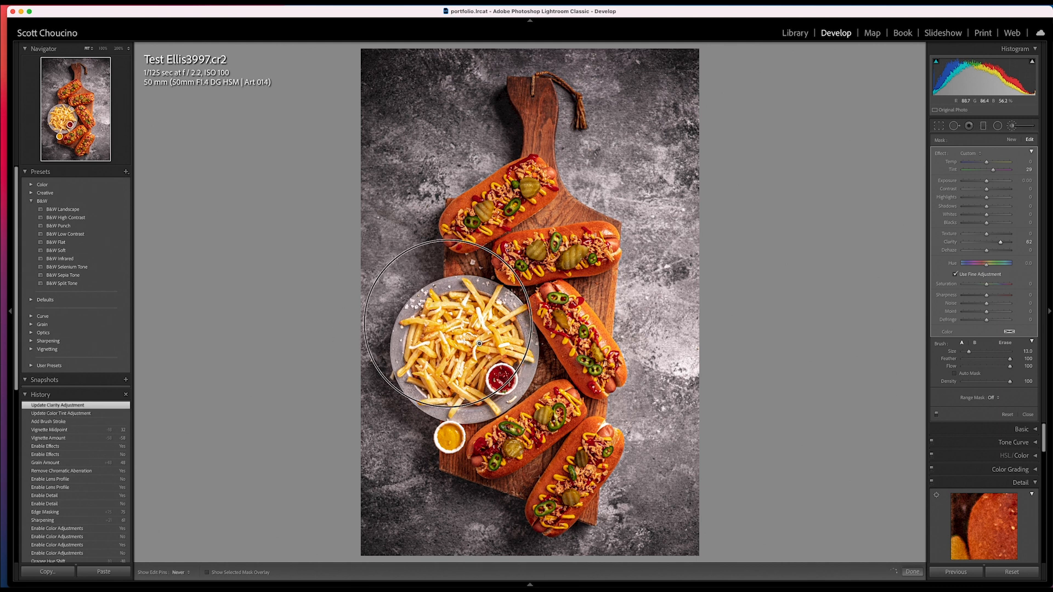
mouse_move(475, 351)
mouse_down()
mouse_move(455, 362)
mouse_move(472, 340)
mouse_up()
key(h)
mouse_move(998, 234)
mouse_down()
mouse_move(1024, 234)
mouse_move(1007, 245)
mouse_up()
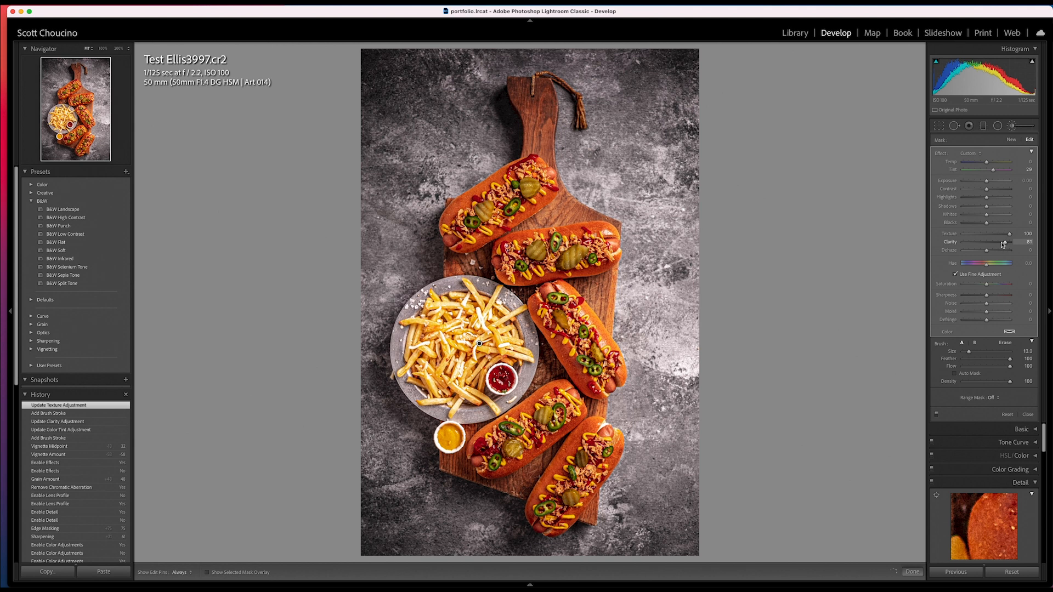
key(k)
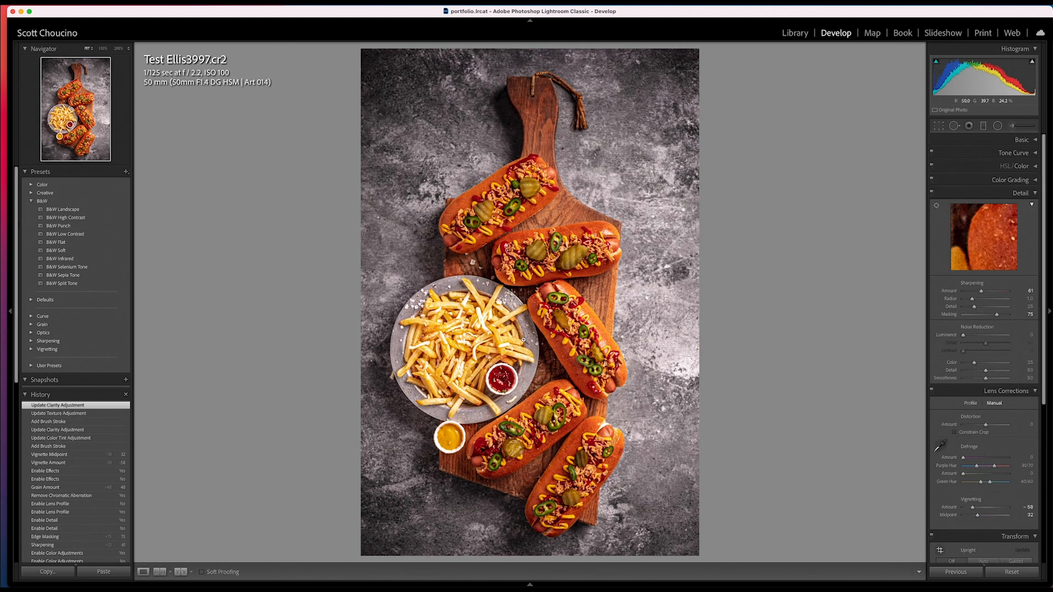
Compare the finished photo with its original state, in full view and close up on the hot dogs.
key(backslash)
key(backslash)
key(backslash)
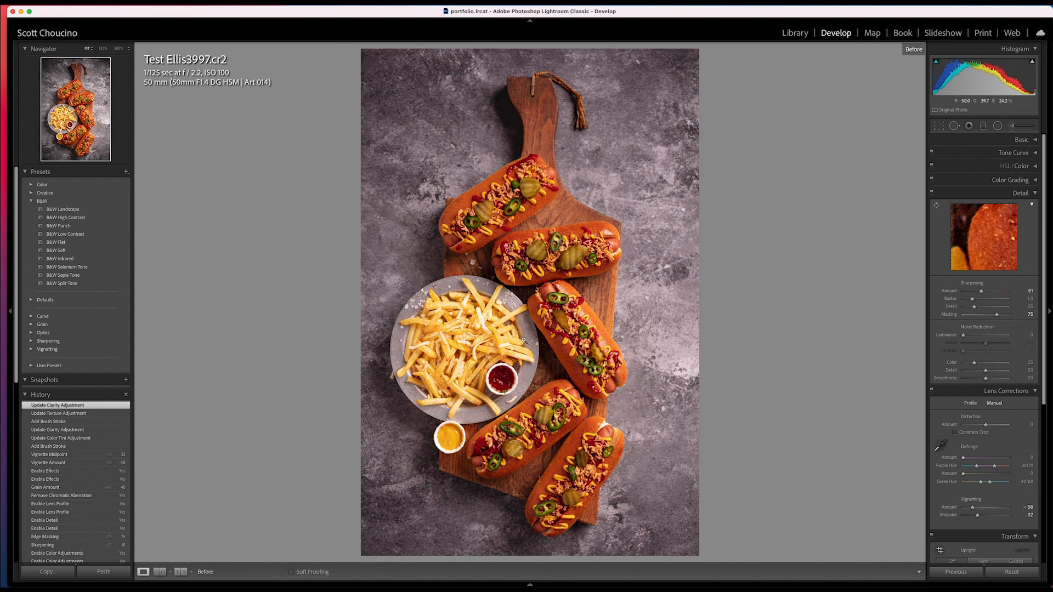
click(571, 249)
key(backslash)
click(597, 235)
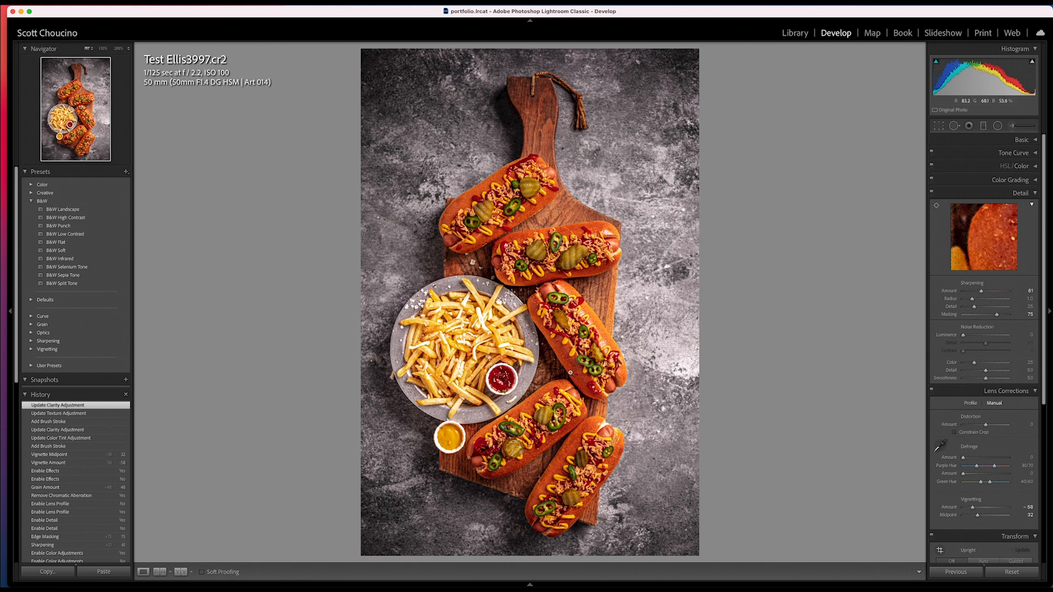
Open the export settings for the photo and name the destination subfolder "test edit".
right_click(563, 396)
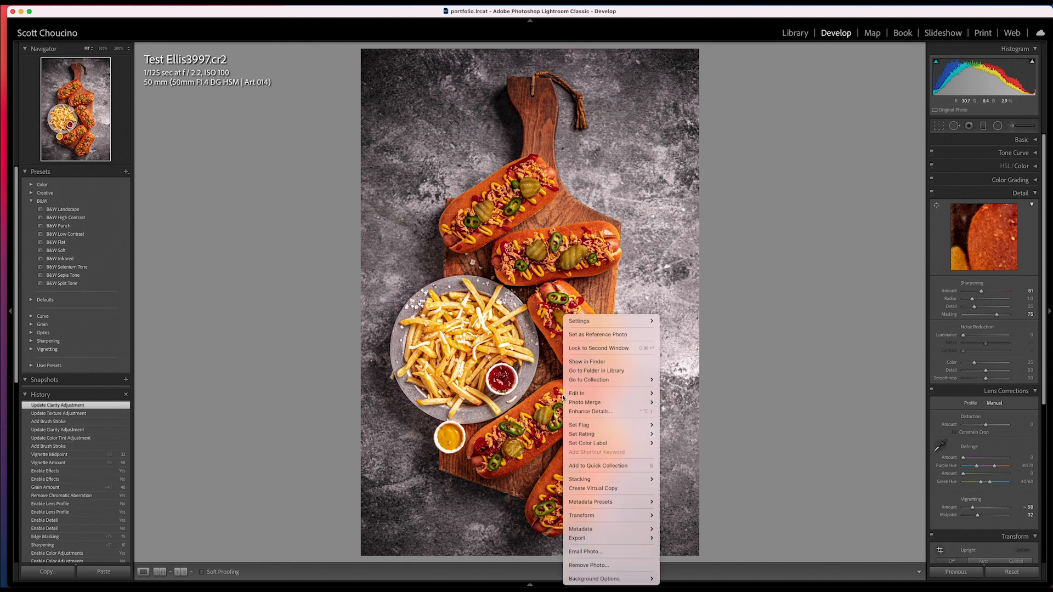
mouse_move(581, 538)
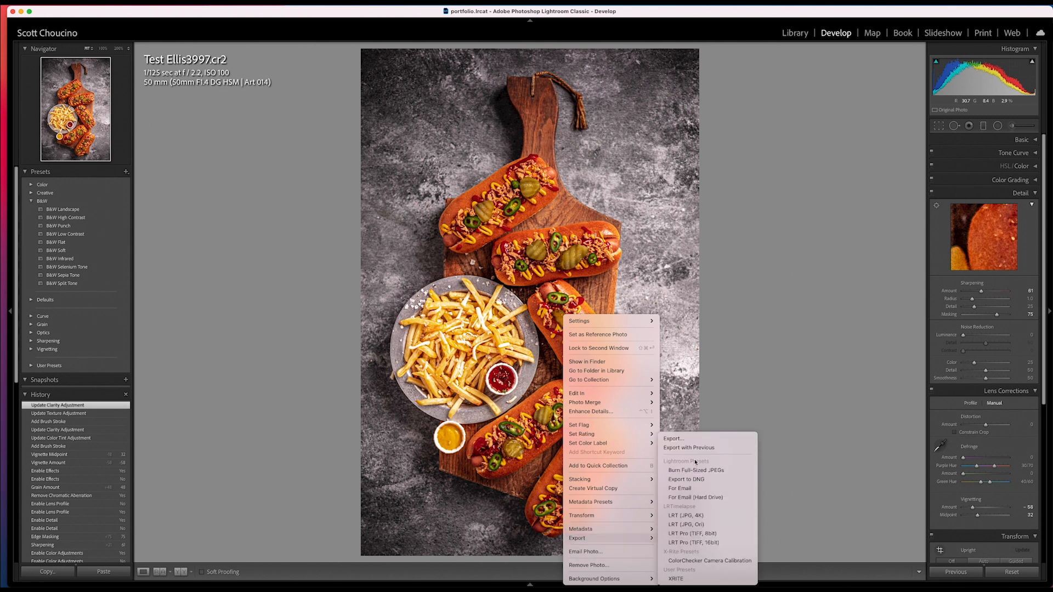
click(693, 440)
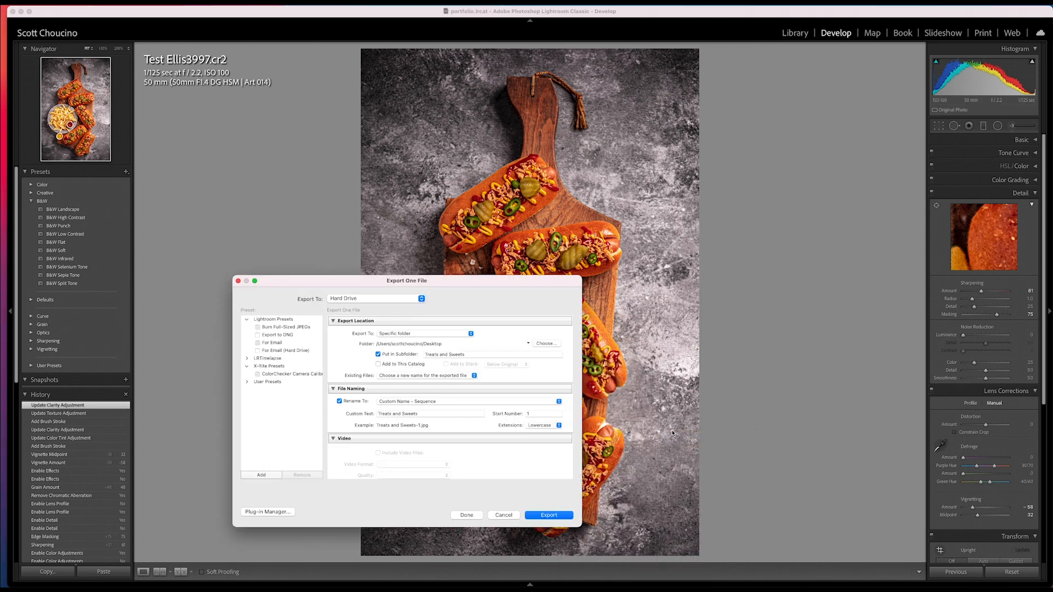
triple_click(456, 355)
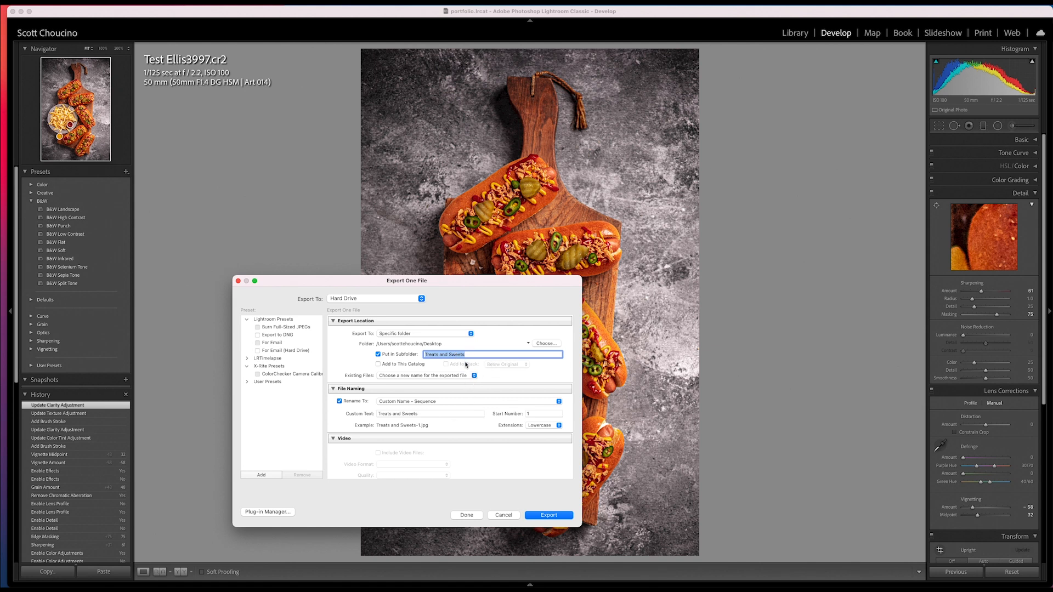
text(test edit)
Review the export's file naming, format, sizing, sharpening and metadata settings, toggling resizing off and back on.
click(438, 415)
scroll(417, 384, down, 10)
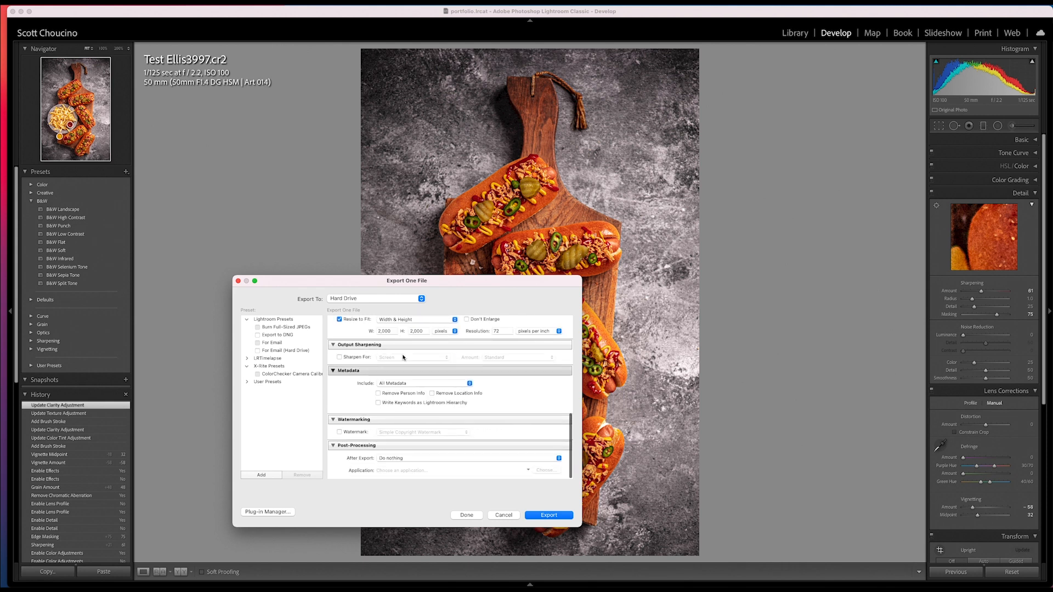
scroll(404, 357, up, 1)
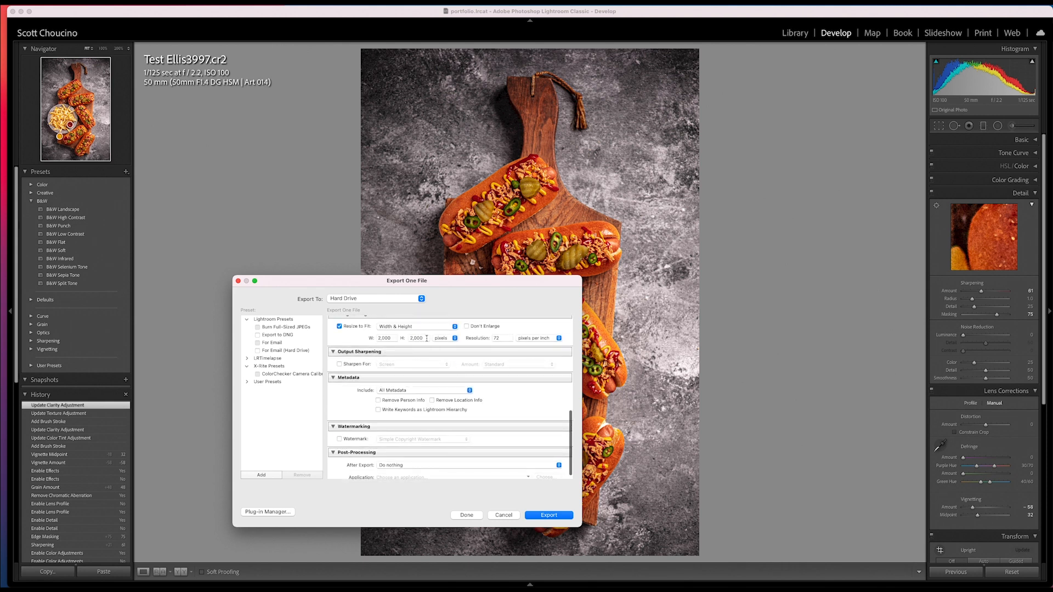
click(348, 330)
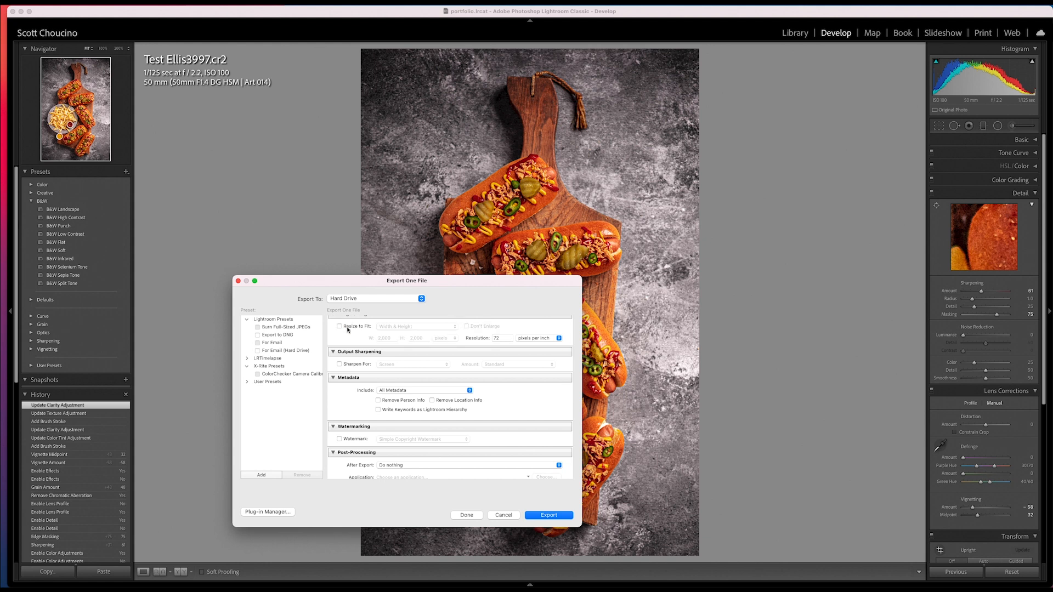
click(349, 327)
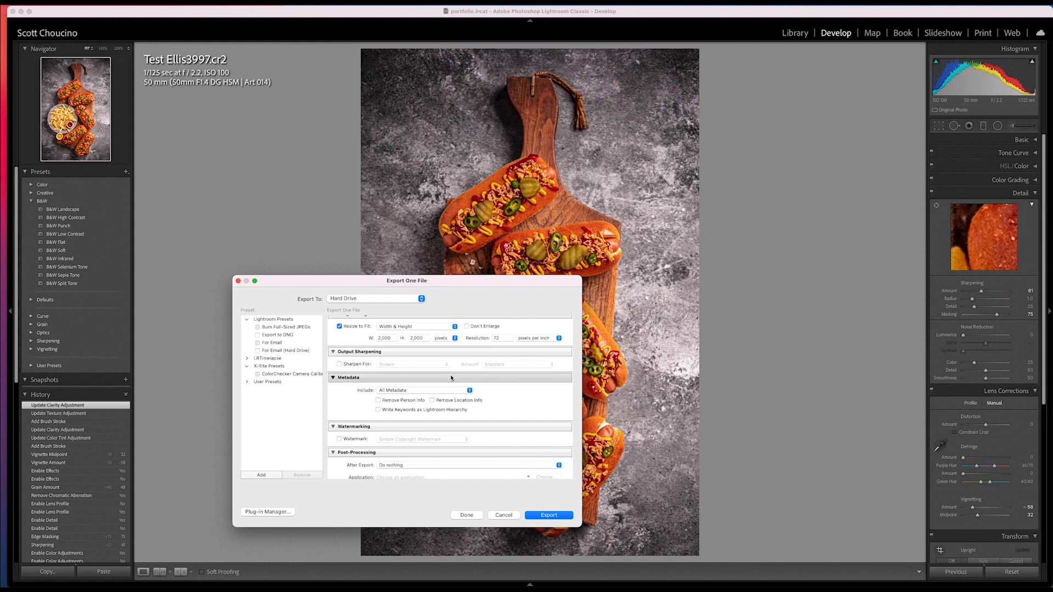
scroll(450, 373, down, 1)
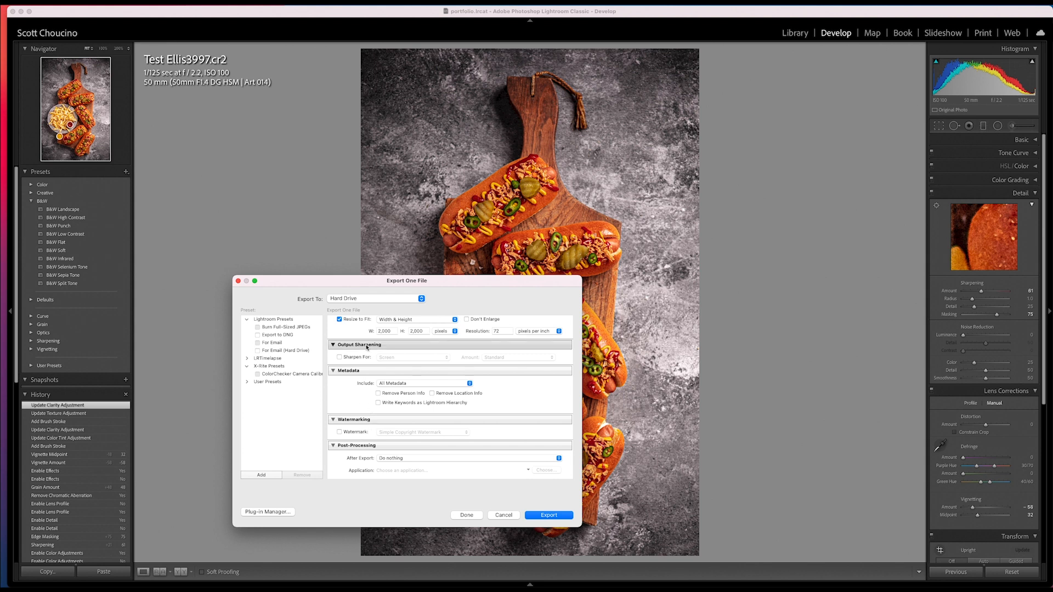
scroll(466, 386, up, 5)
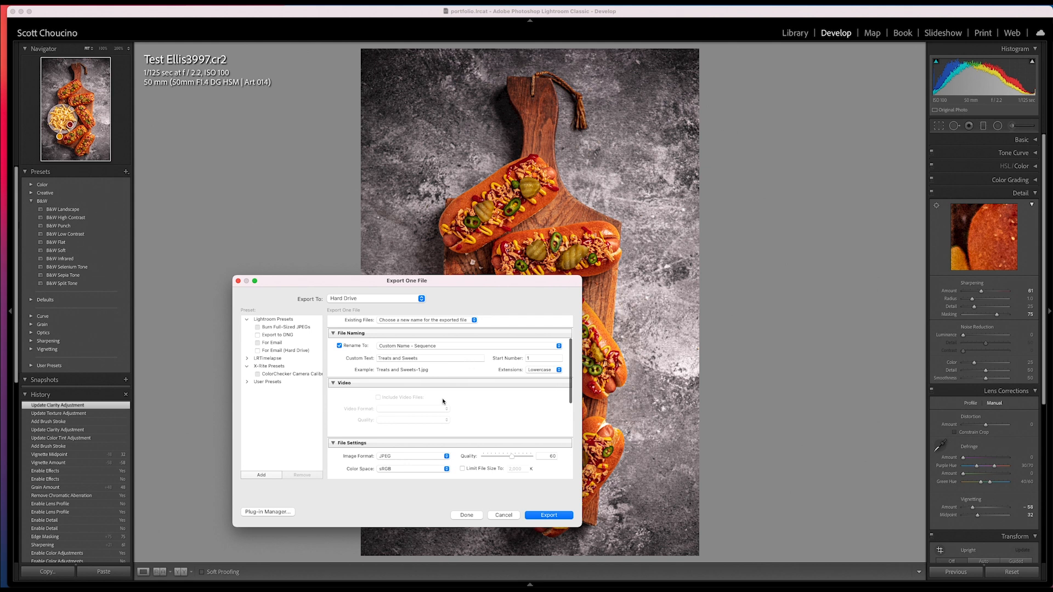
scroll(447, 405, up, 2)
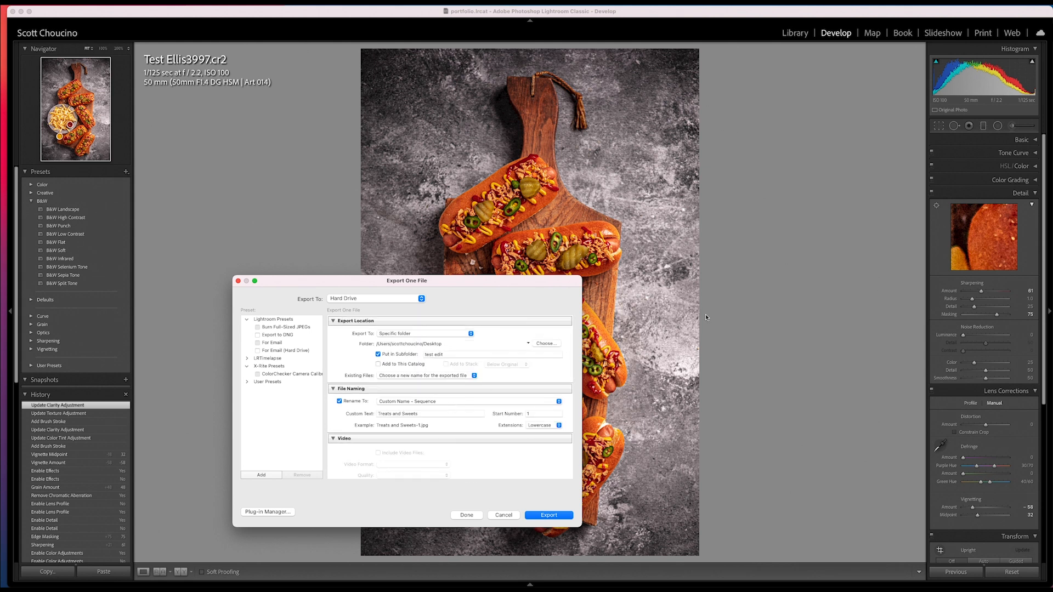
drag(502, 287, 606, 197)
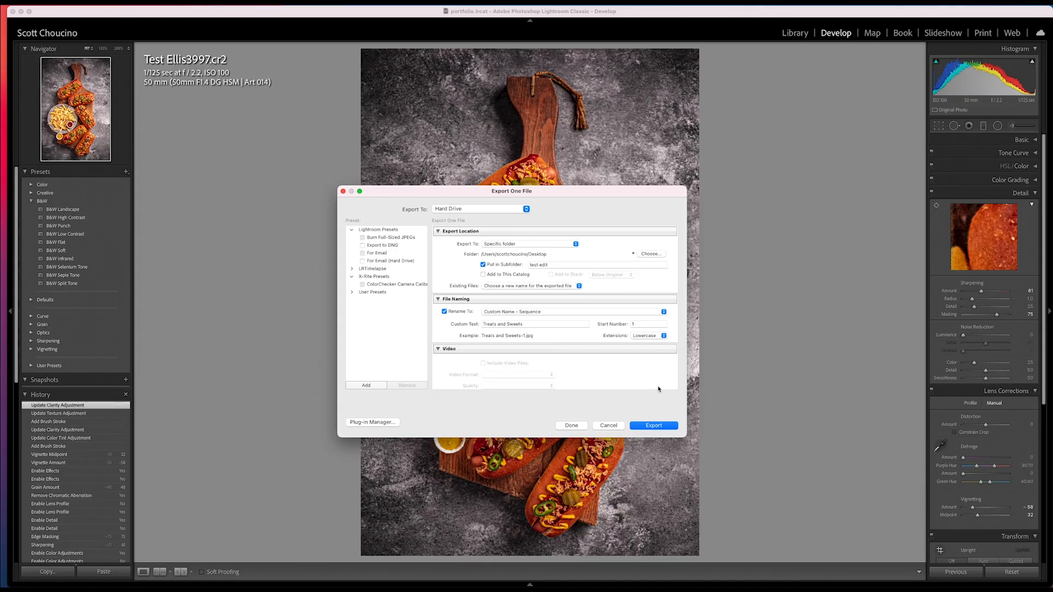